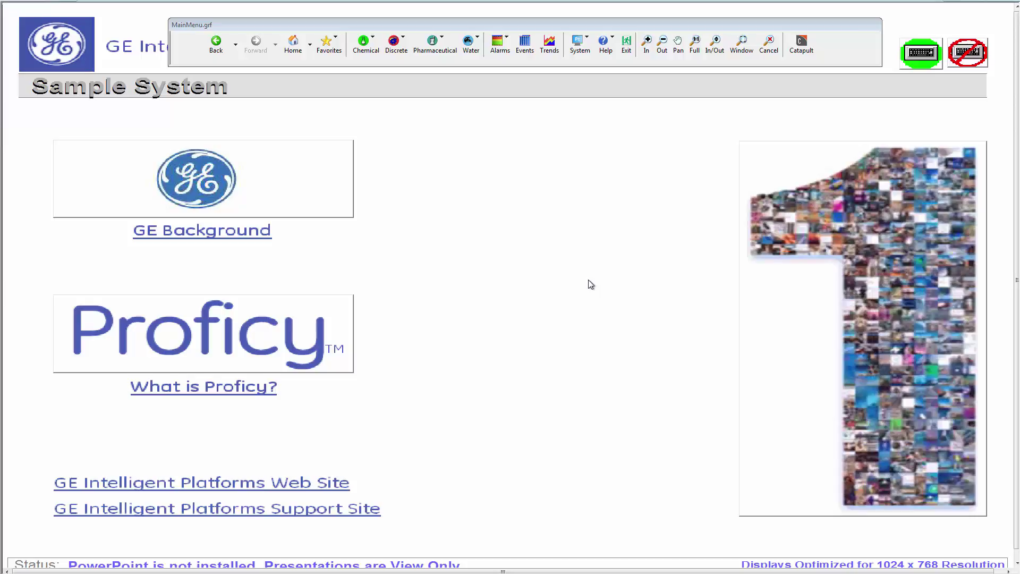
# Load the Chemical Feed (Platinum) display from the Water dropdown.
pyautogui.click(470, 43)
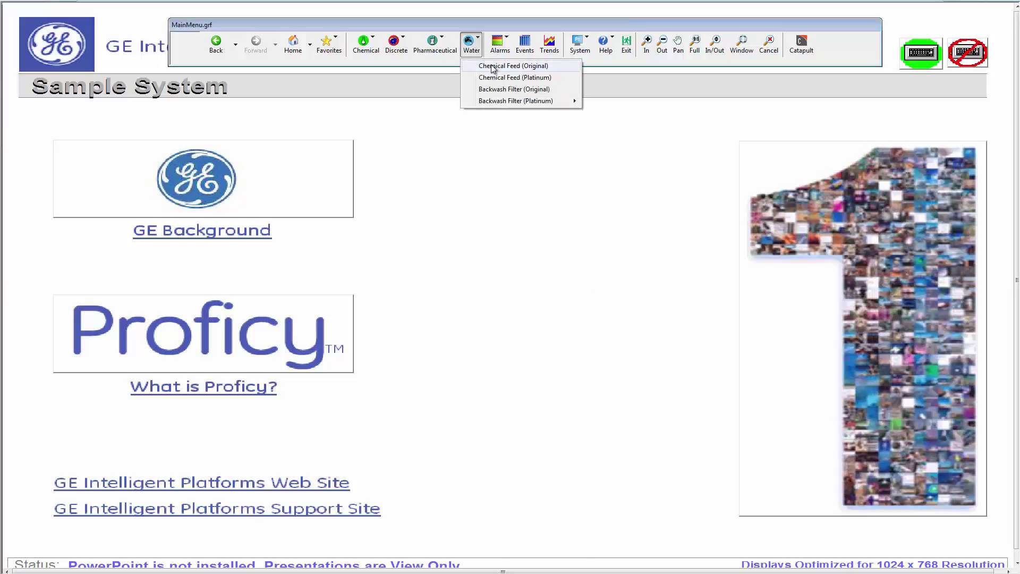
pyautogui.click(500, 79)
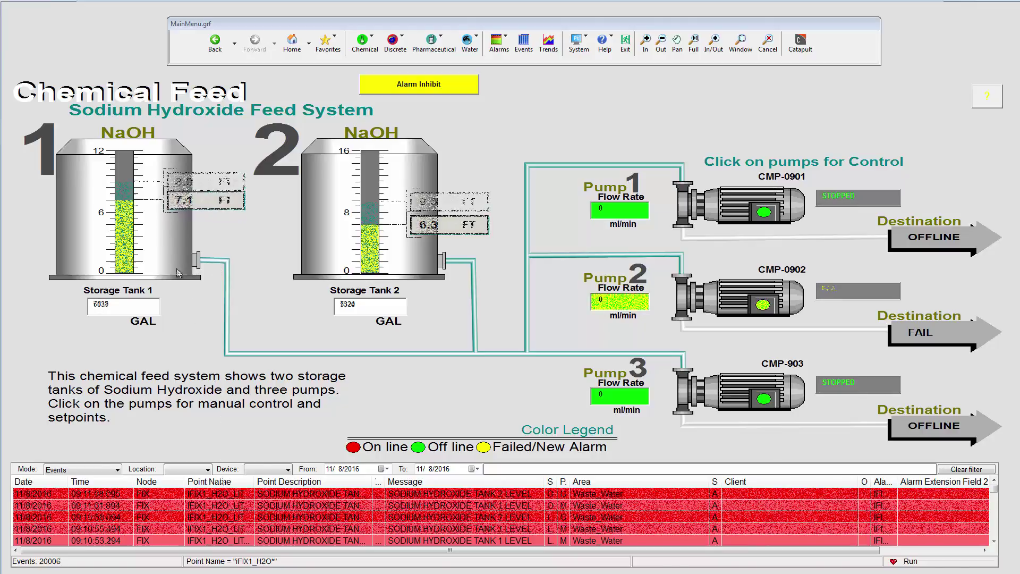
pyautogui.click(116, 470)
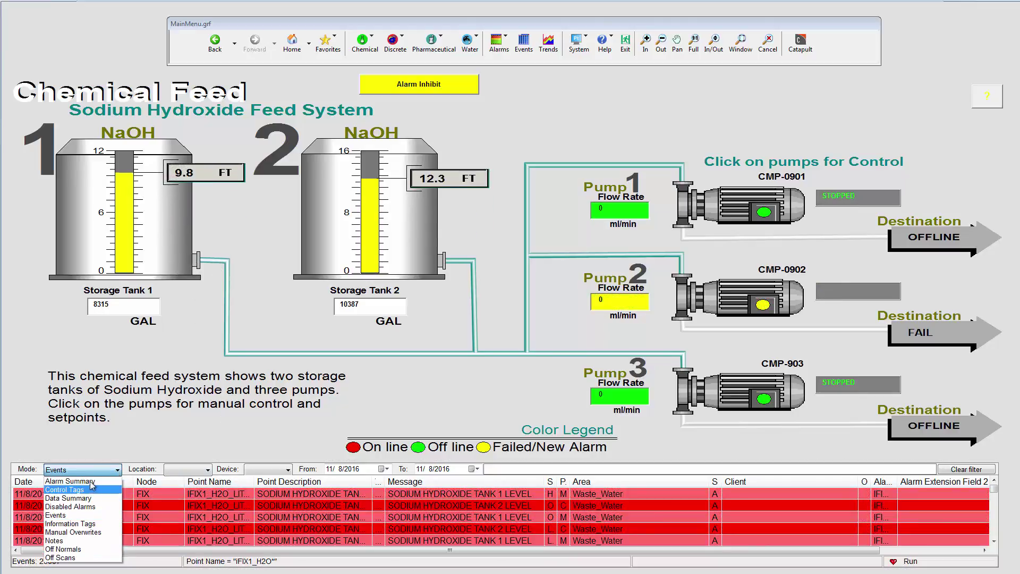
pyautogui.click(95, 484)
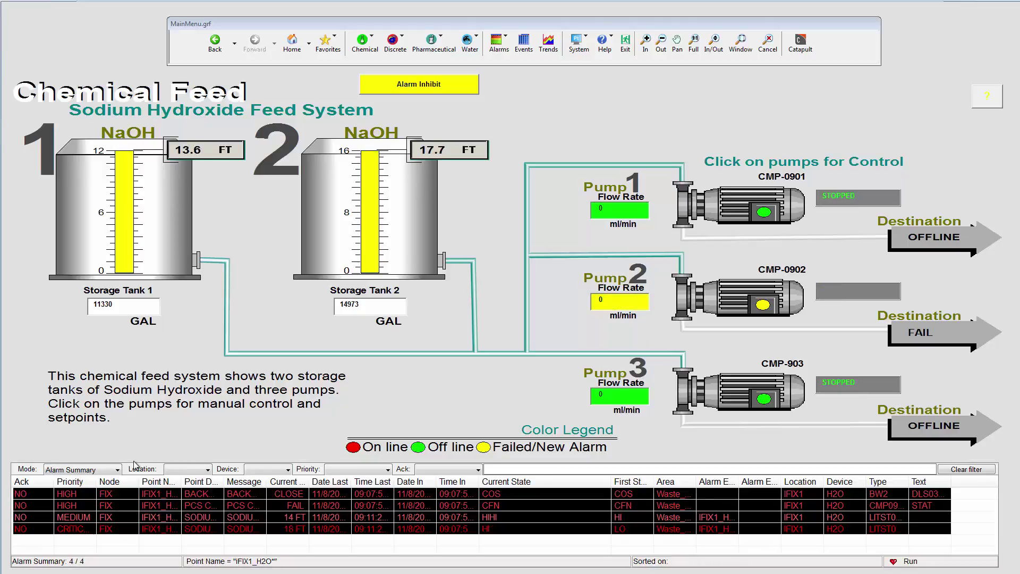
pyautogui.click(507, 49)
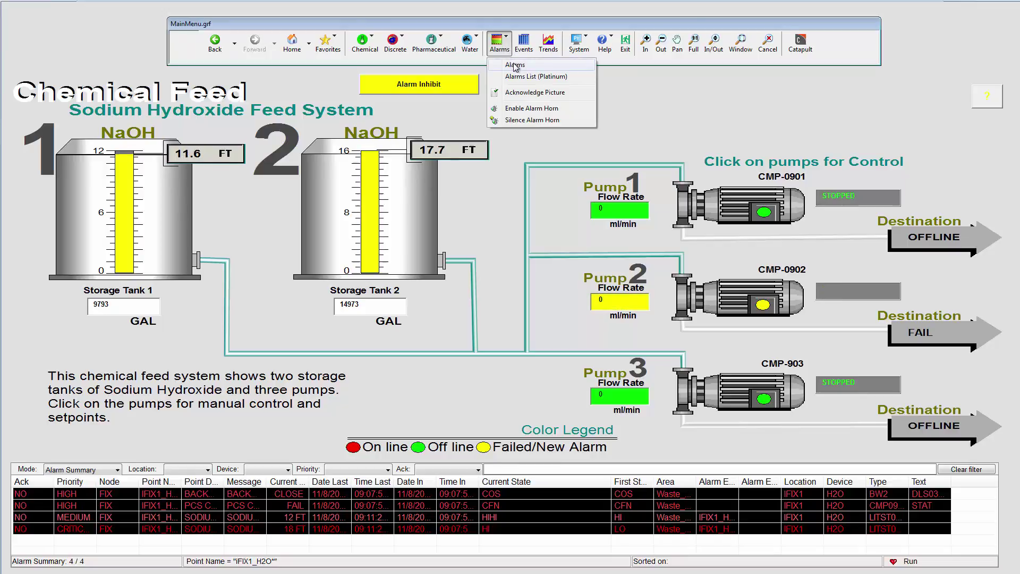
pyautogui.click(517, 77)
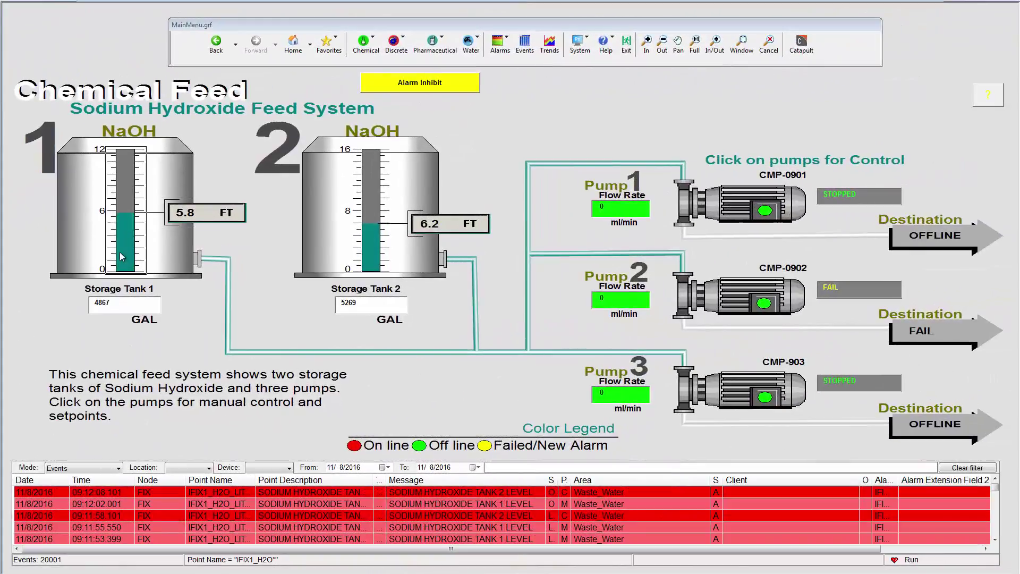
# Acknowledge the Sodium Hydroxide Tank 1 level alarm from its tag dialog's Alarm tab.
pyautogui.click(126, 256)
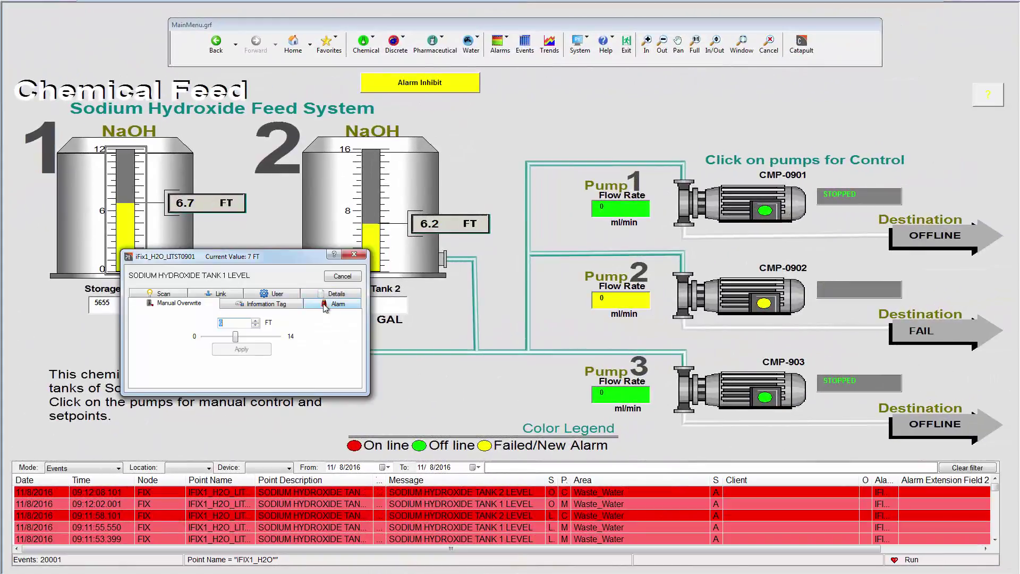
pyautogui.click(331, 304)
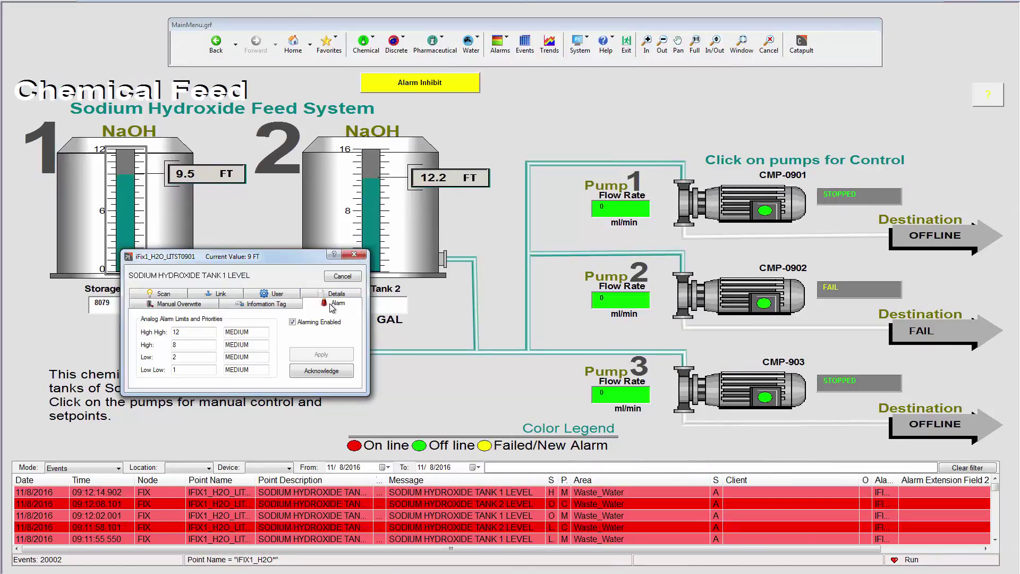
pyautogui.click(311, 374)
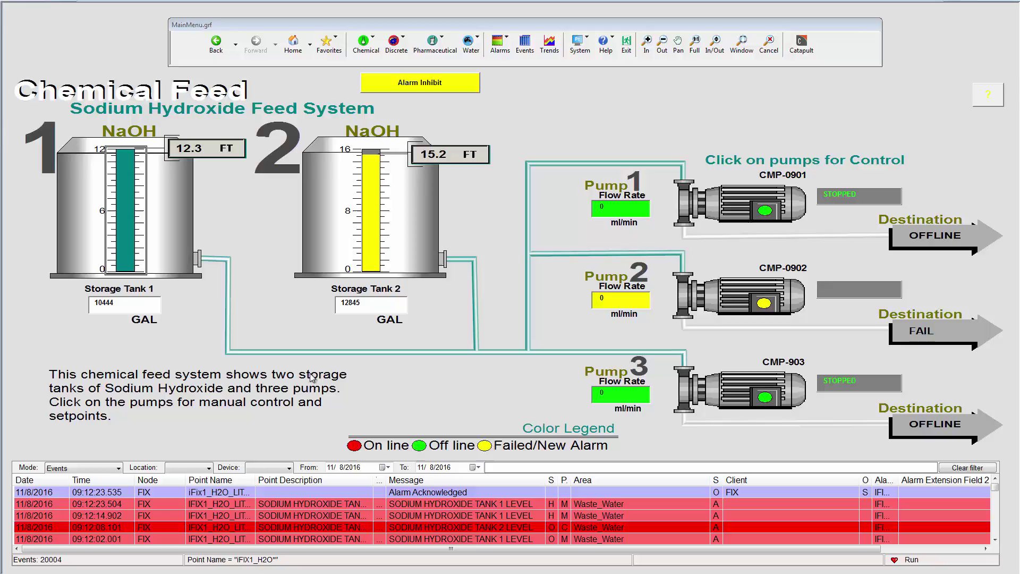
pyautogui.click(439, 493)
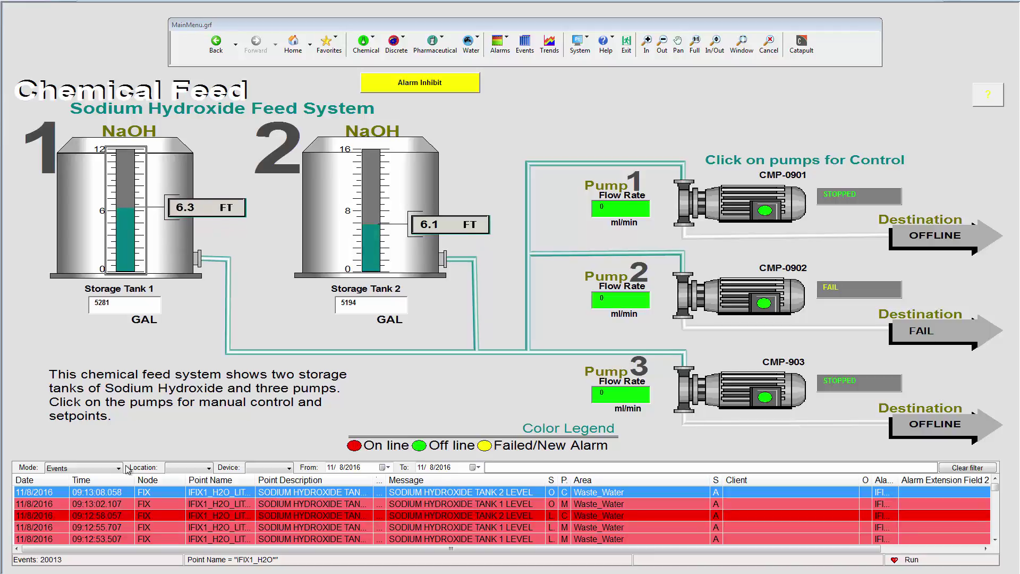
# Acknowledge all Chemical Feed picture alarms with Acknowledge Picture from the background context menu.
pyautogui.rightClick(263, 298)
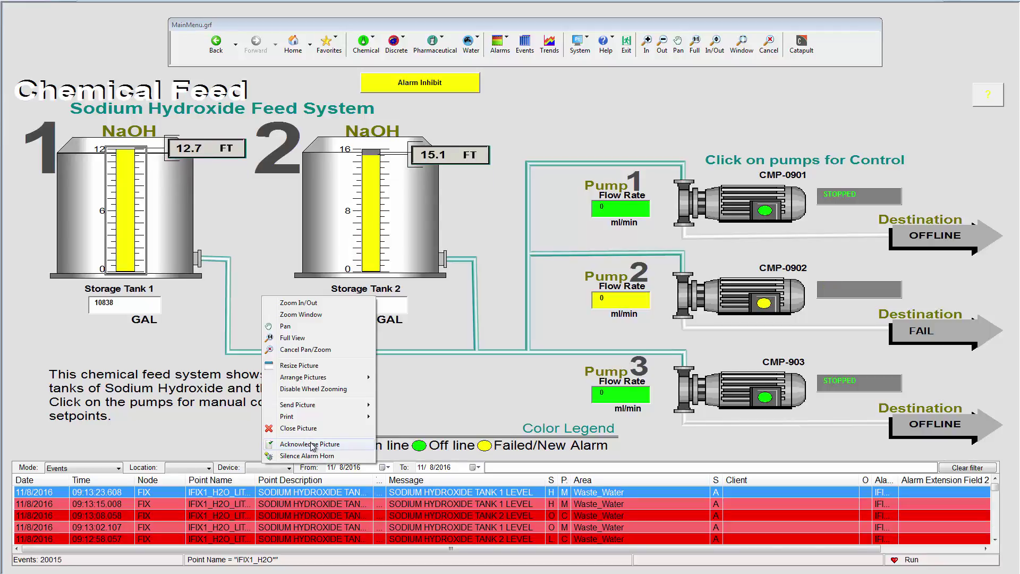
pyautogui.click(311, 444)
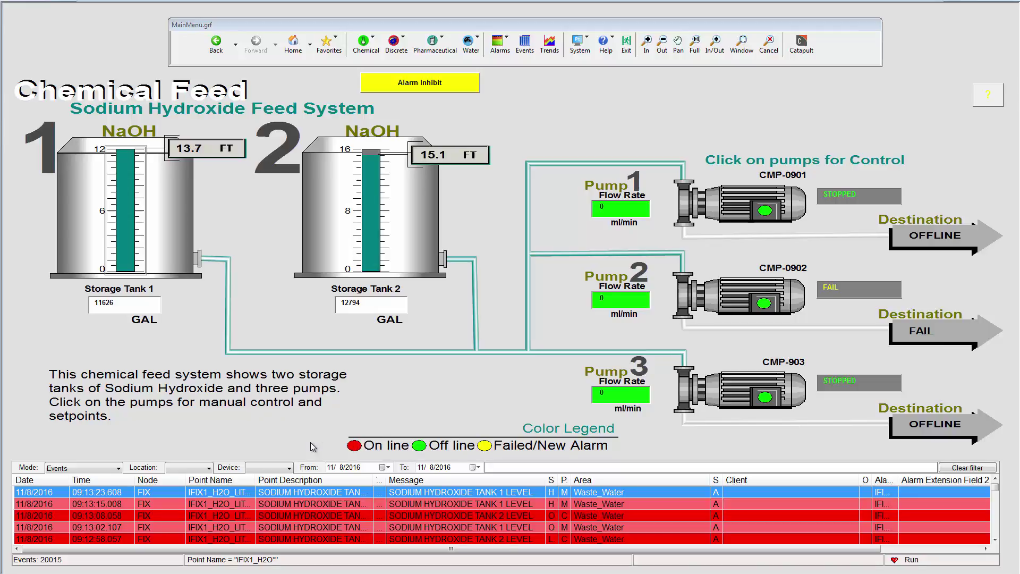
pyautogui.click(526, 46)
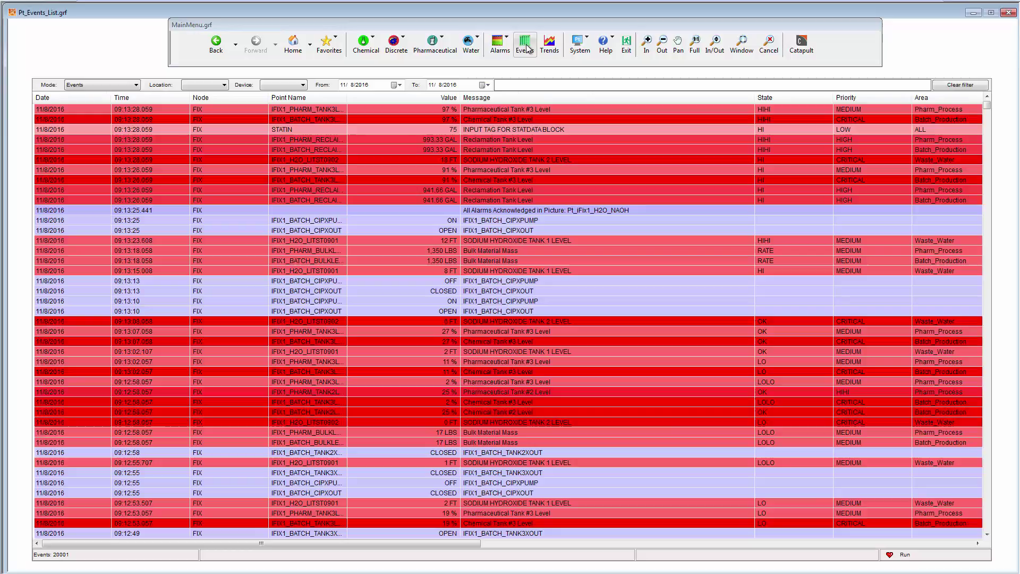
pyautogui.click(554, 211)
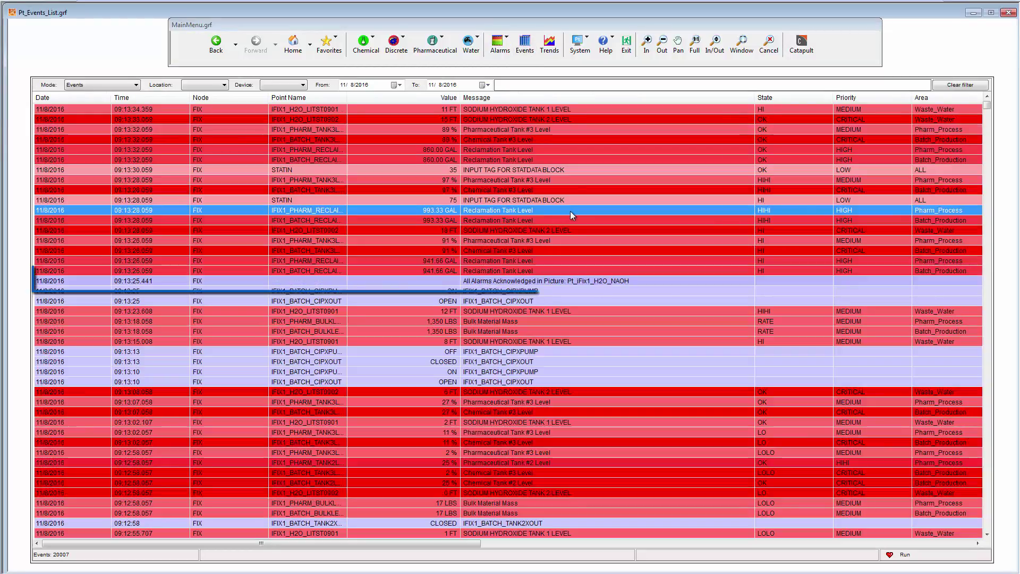
pyautogui.click(560, 279)
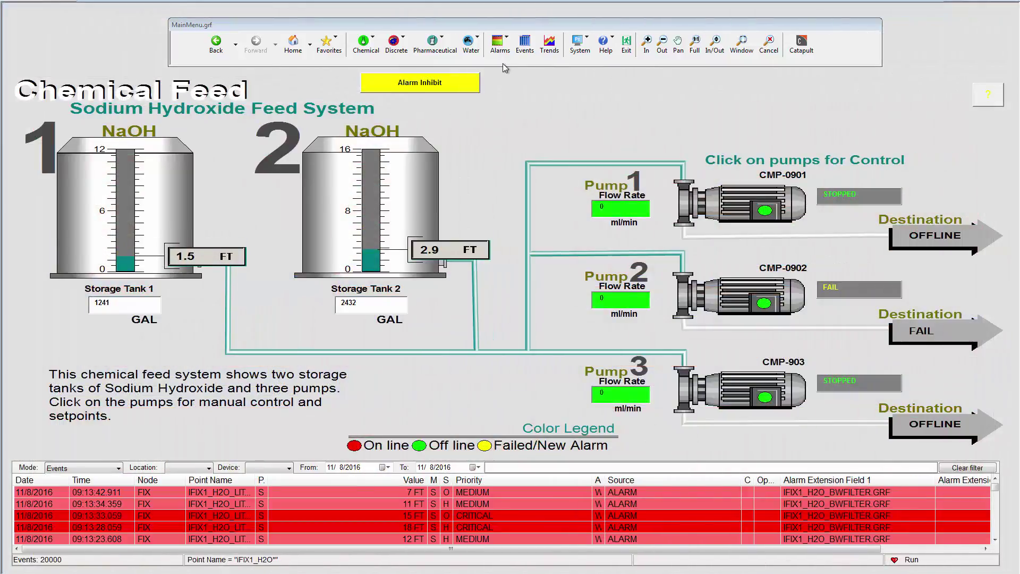
# Acknowledge every alarm in picture Pt_iFix1_H2O_NAOH from the Alarms menu.
pyautogui.click(500, 53)
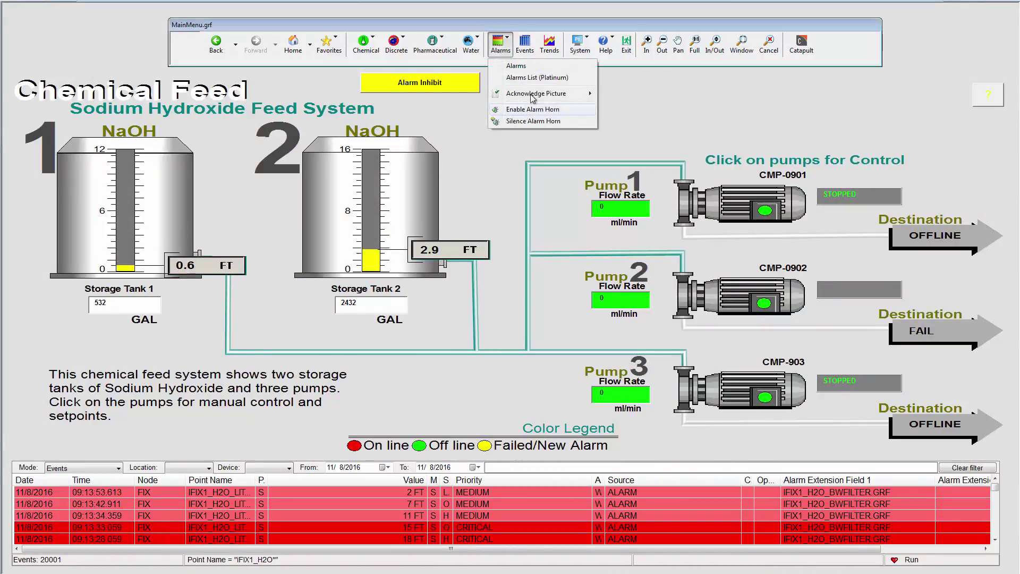
pyautogui.moveTo(536, 94)
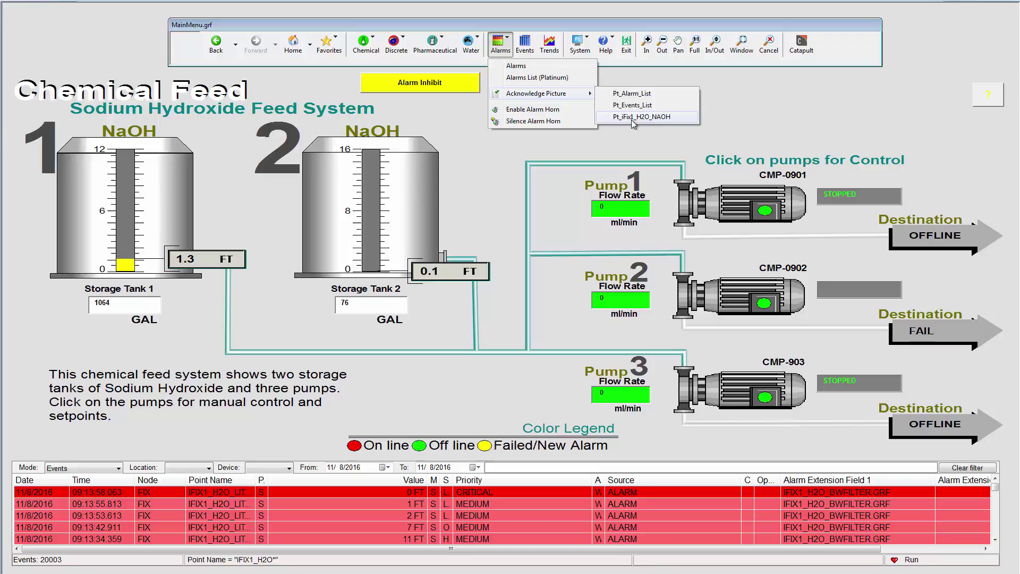
pyautogui.click(632, 120)
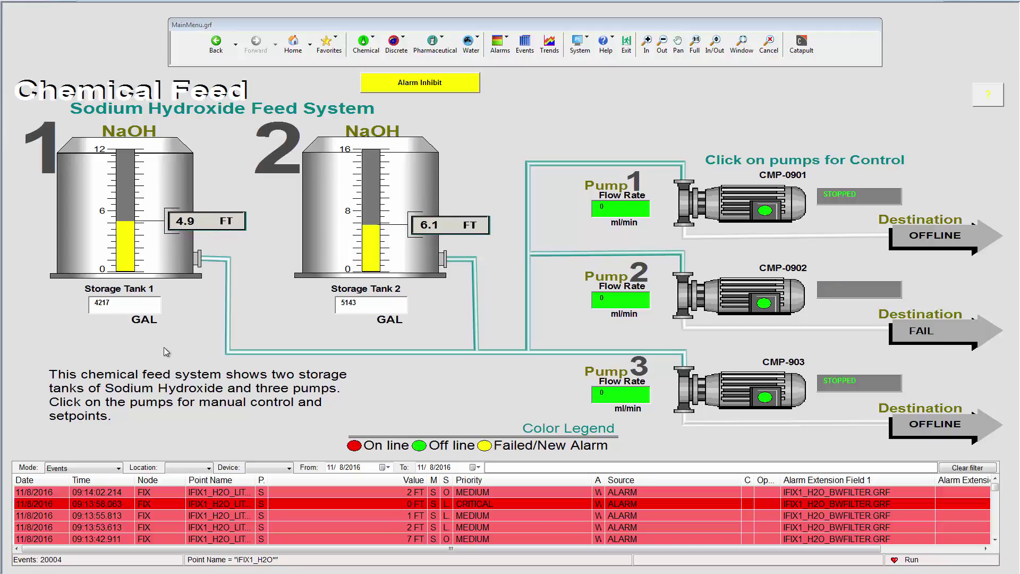
# Switch the bottom list to Alarm Summary and acknowledge its first alarm.
pyautogui.click(109, 468)
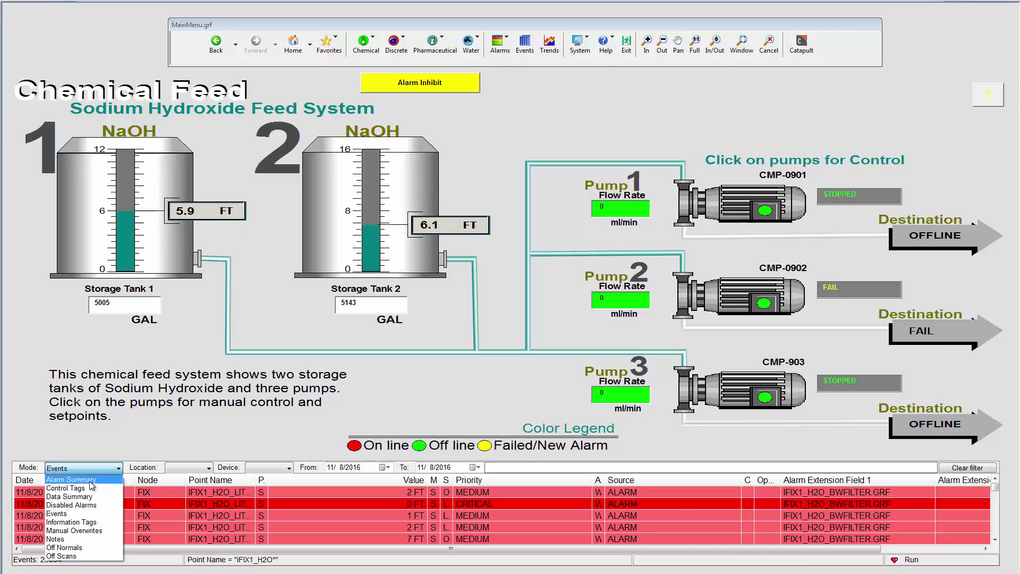
pyautogui.click(90, 481)
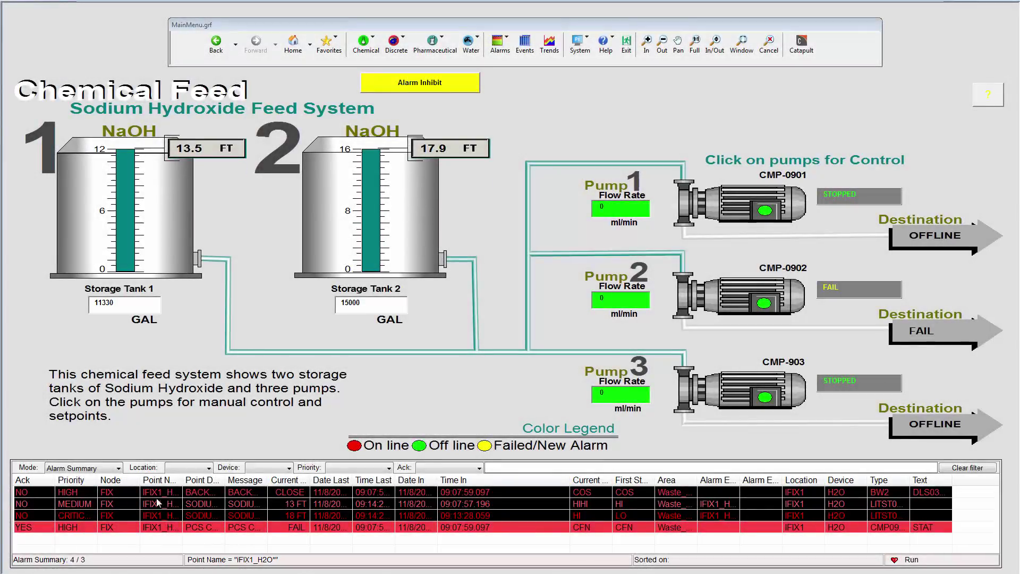
pyautogui.rightClick(126, 493)
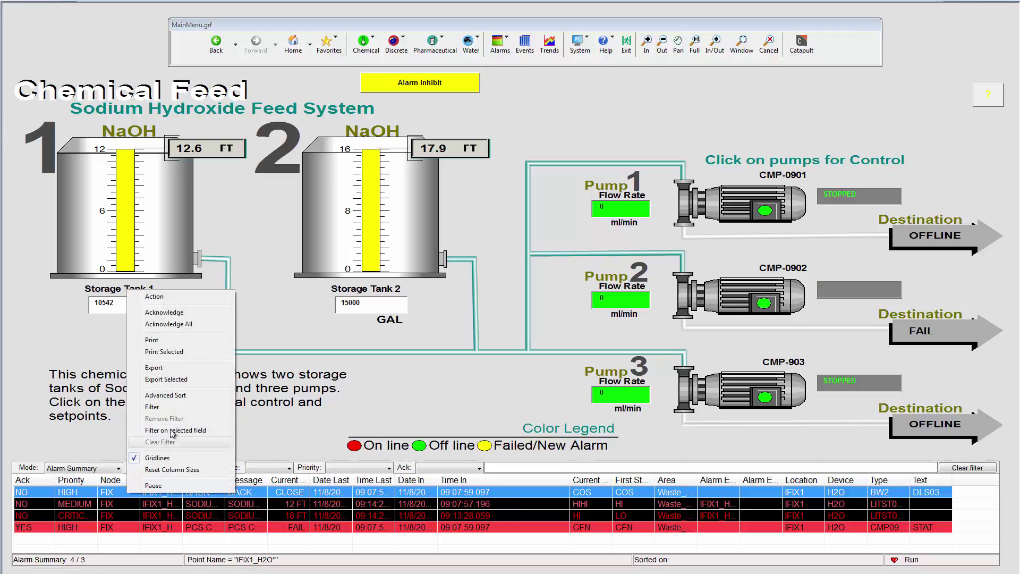
pyautogui.click(171, 313)
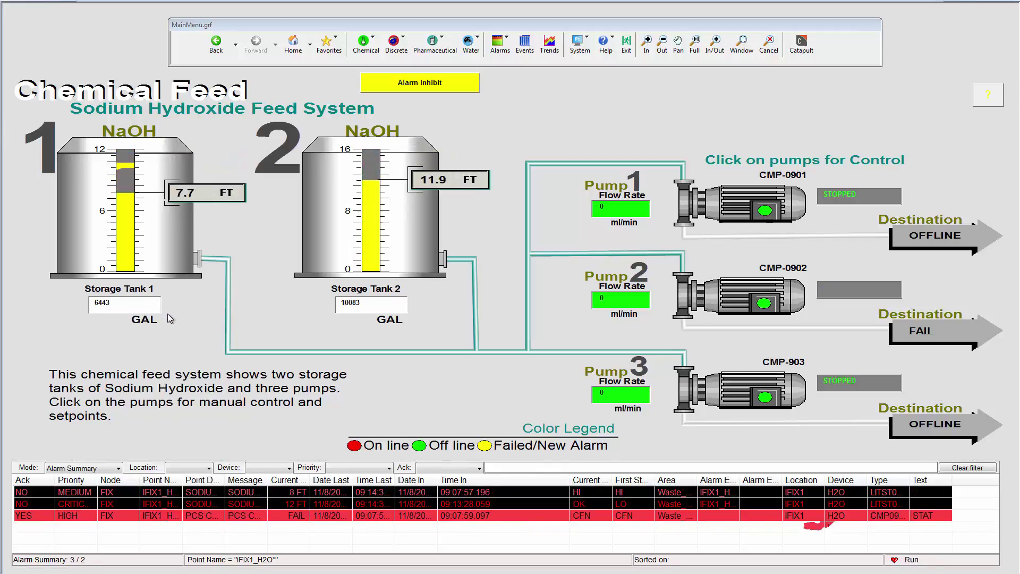
# Acknowledge the MEDIUM and CRITICAL tank alarms together as a selection.
pyautogui.click(82, 493)
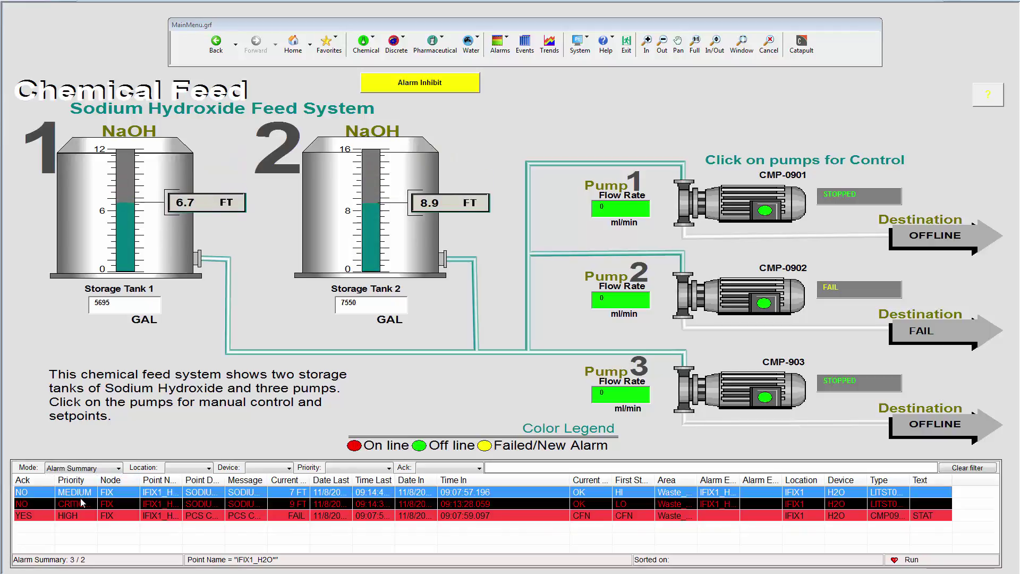
pyautogui.keyDown('shift'); pyautogui.click(83, 504); pyautogui.keyUp('shift')
pyautogui.rightClick(82, 504)
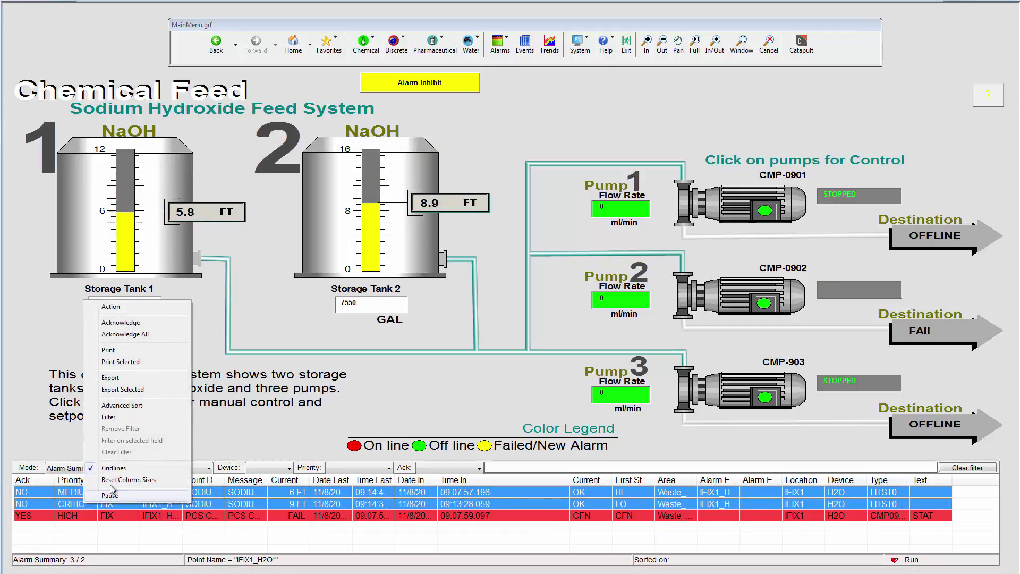
pyautogui.click(131, 322)
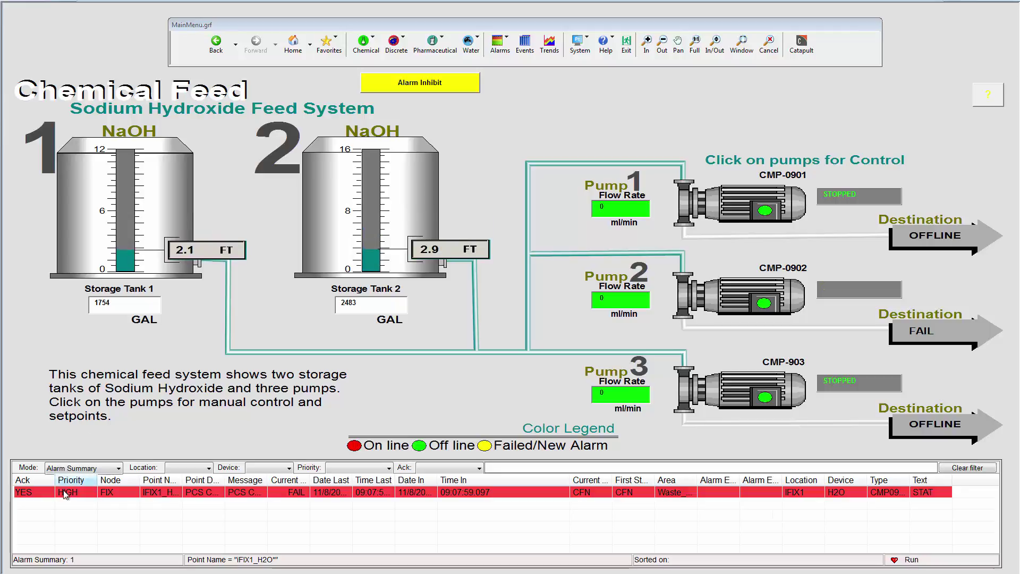
# Check the events list, then Acknowledge All remaining alarms in the summary.
pyautogui.click(531, 47)
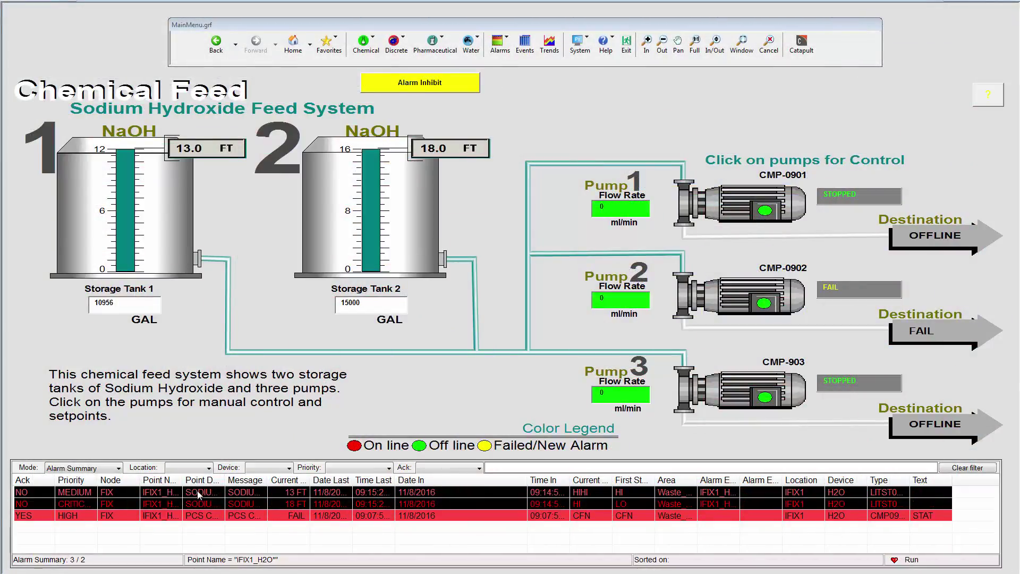
pyautogui.rightClick(197, 491)
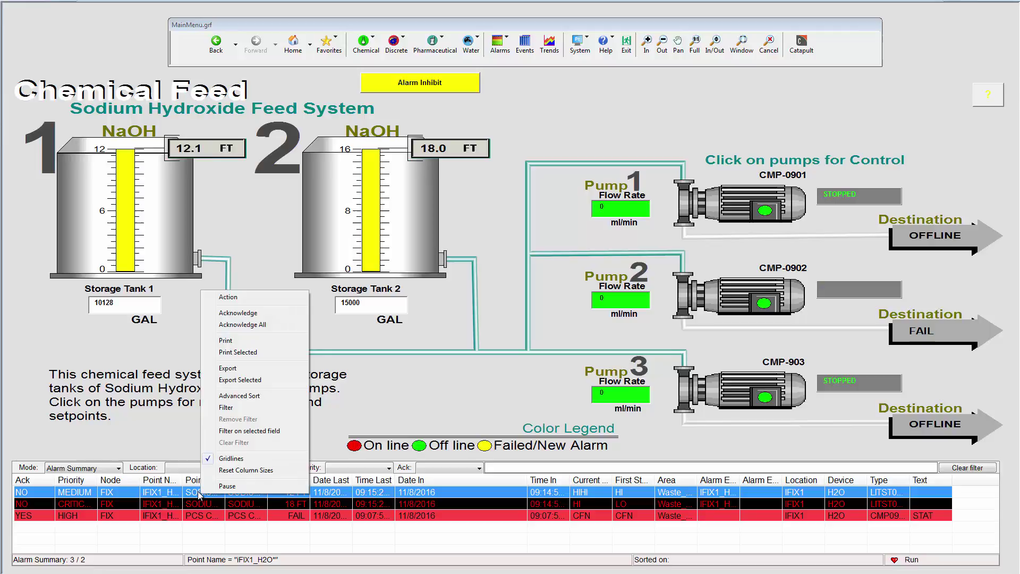
pyautogui.click(257, 325)
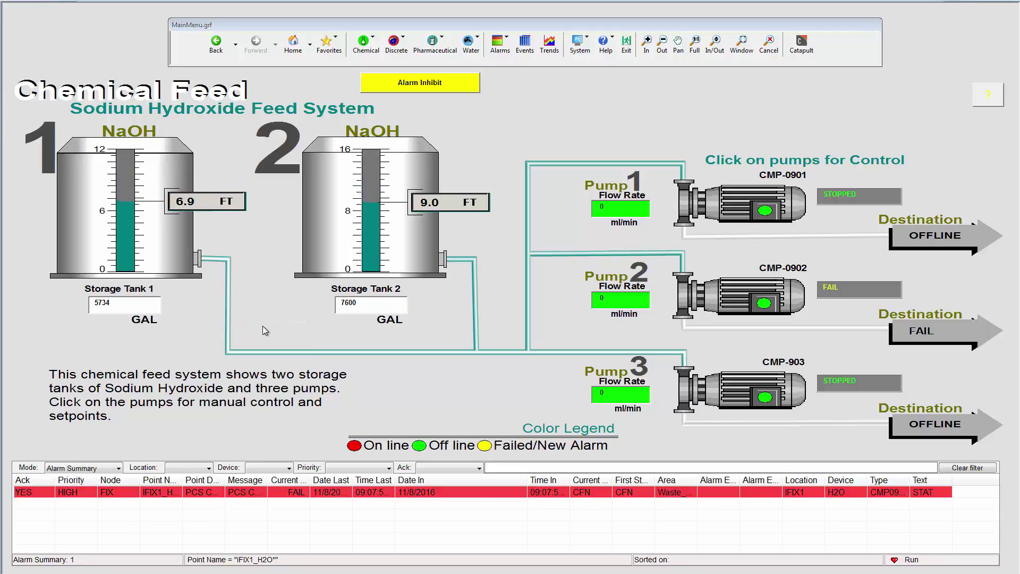
pyautogui.click(504, 56)
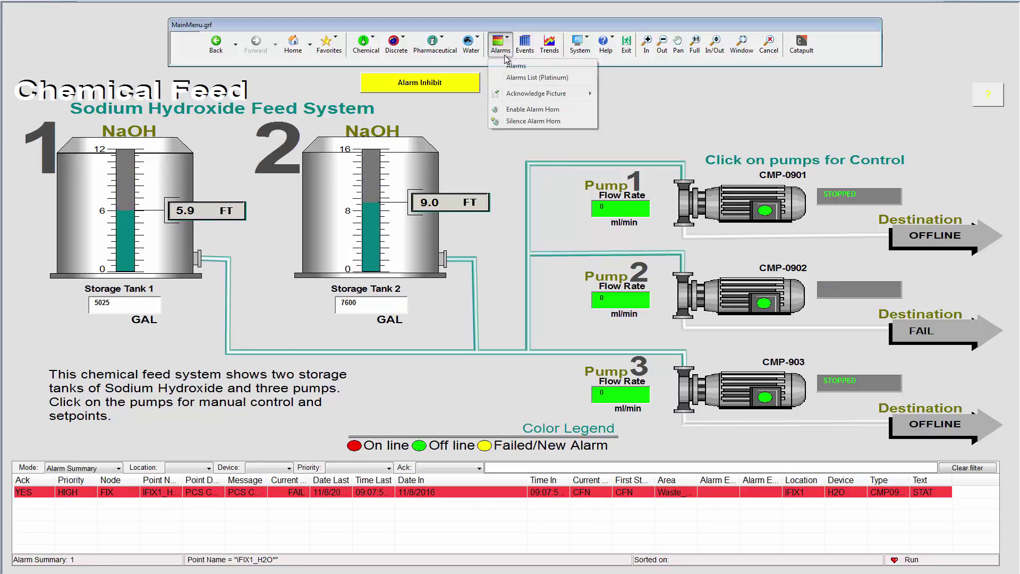
pyautogui.click(522, 77)
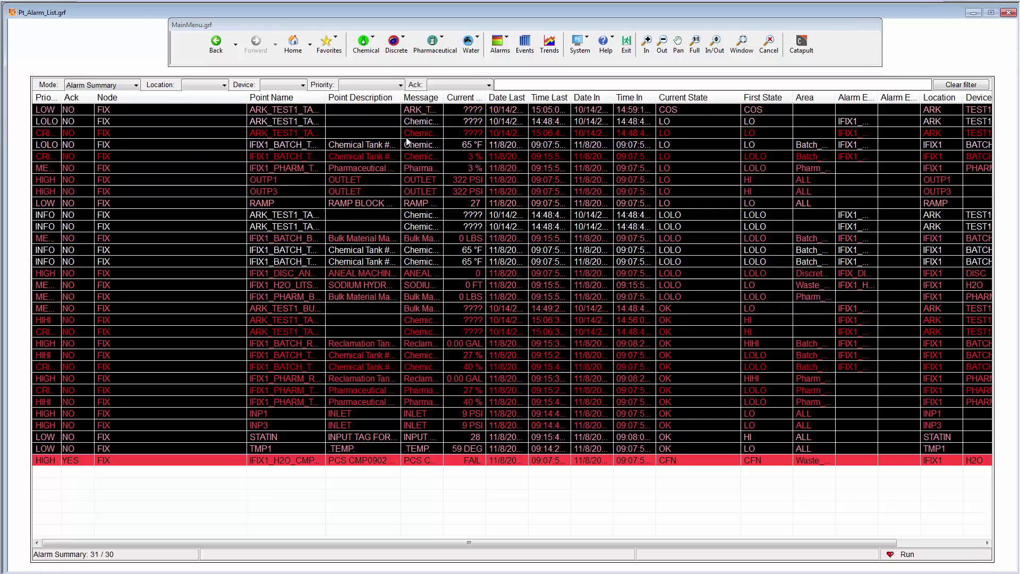
pyautogui.click(133, 85)
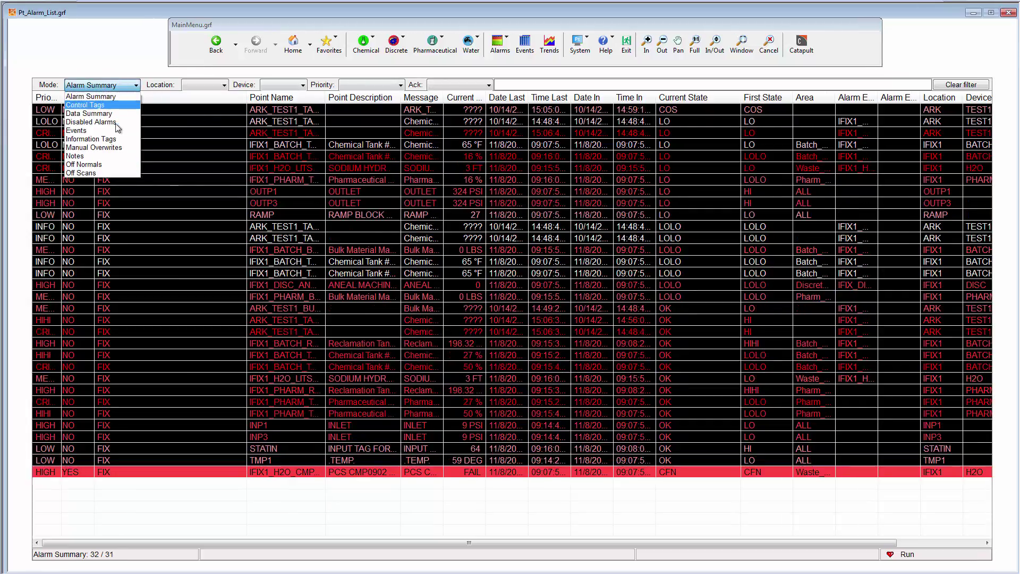
pyautogui.click(117, 122)
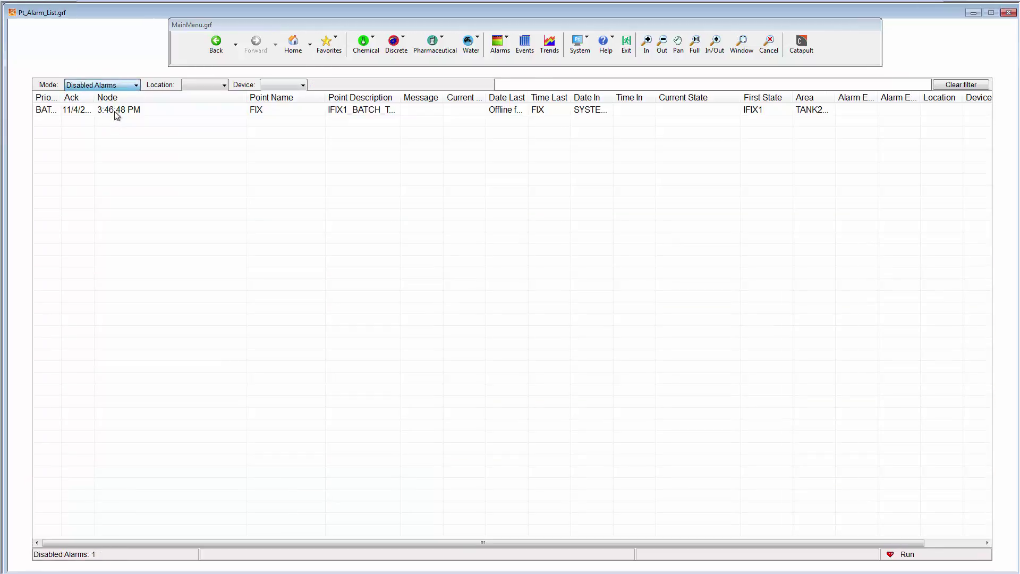
pyautogui.click(130, 87)
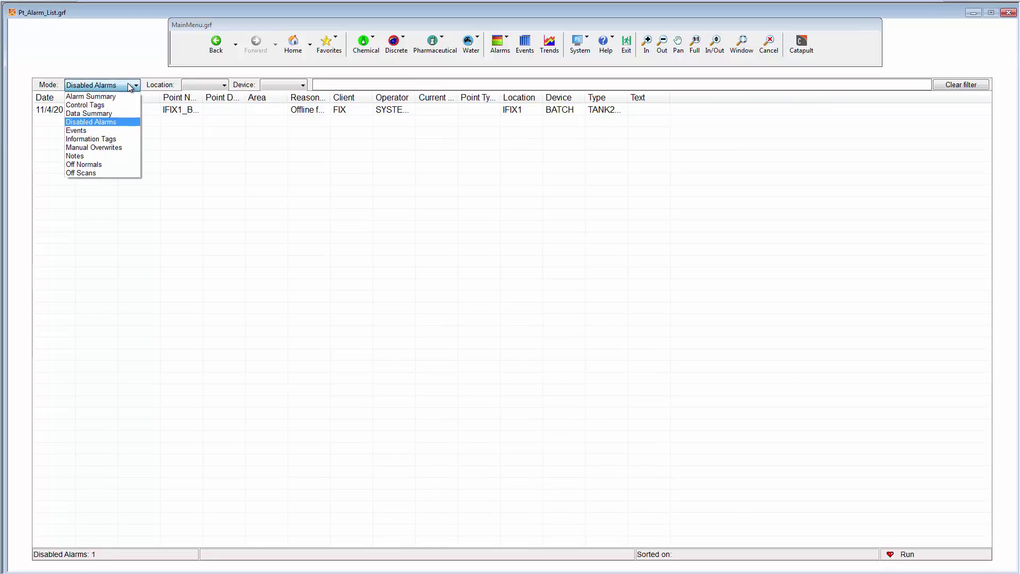
pyautogui.click(109, 113)
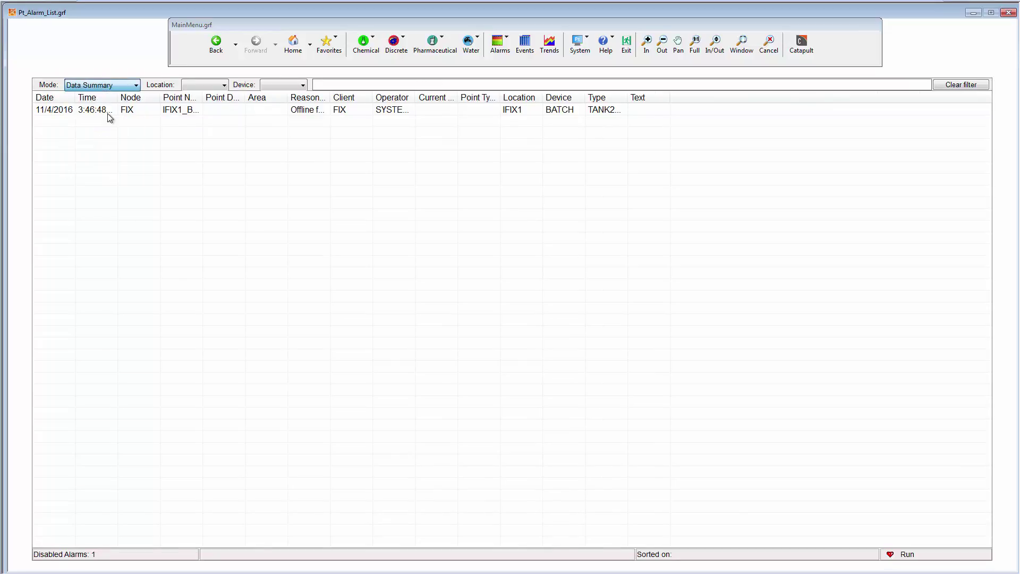
pyautogui.click(123, 86)
pyautogui.click(80, 104)
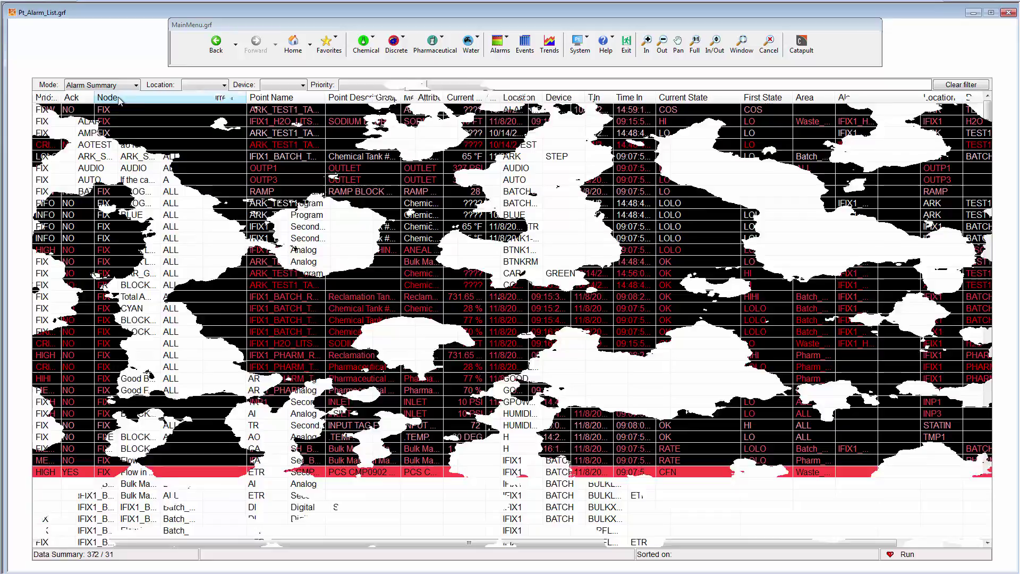
# Widen the Priority column and sort it Z>A so CRITICAL alarms come first.
pyautogui.moveTo(62, 97); pyautogui.dragTo(85, 97)
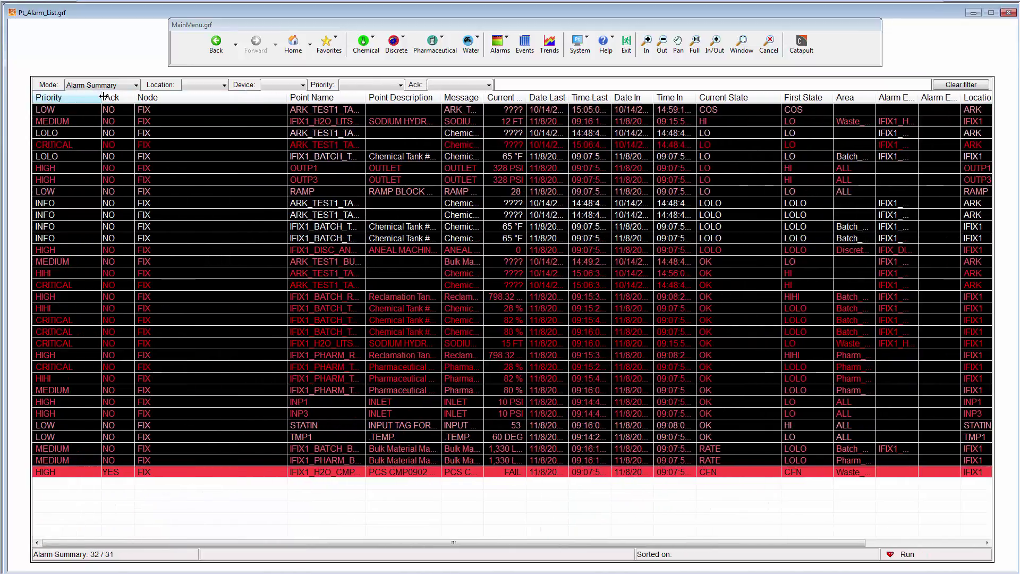
pyautogui.click(67, 98)
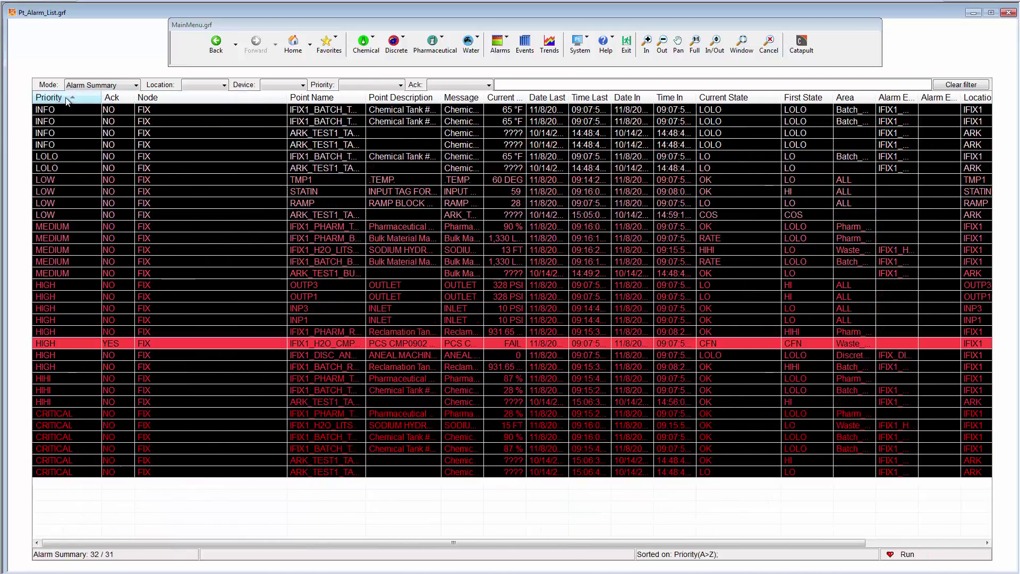
pyautogui.click(67, 99)
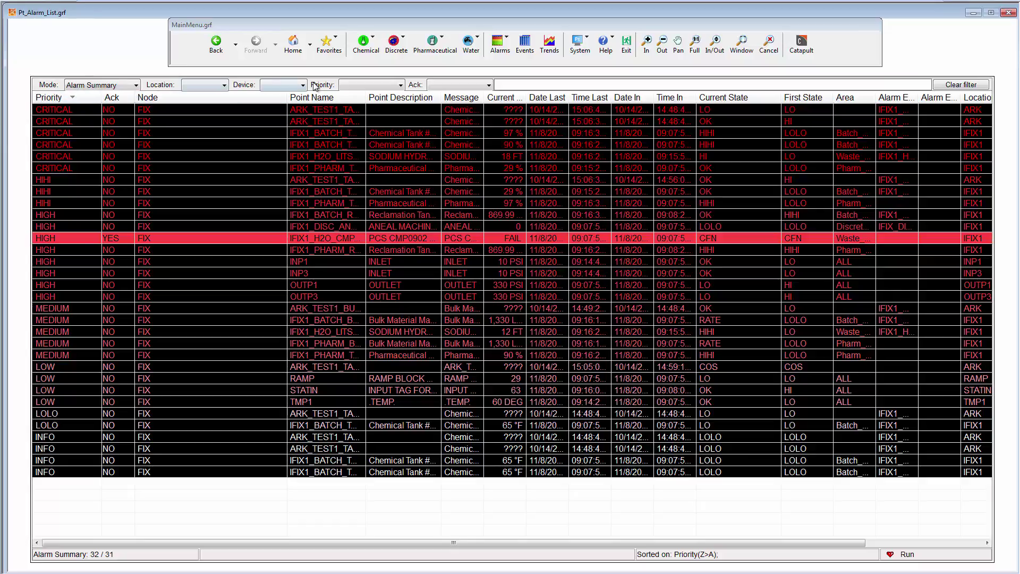
# Filter by location IFIX1 and device H2O, clear filters, then show only acknowledged alarms.
pyautogui.click(224, 86)
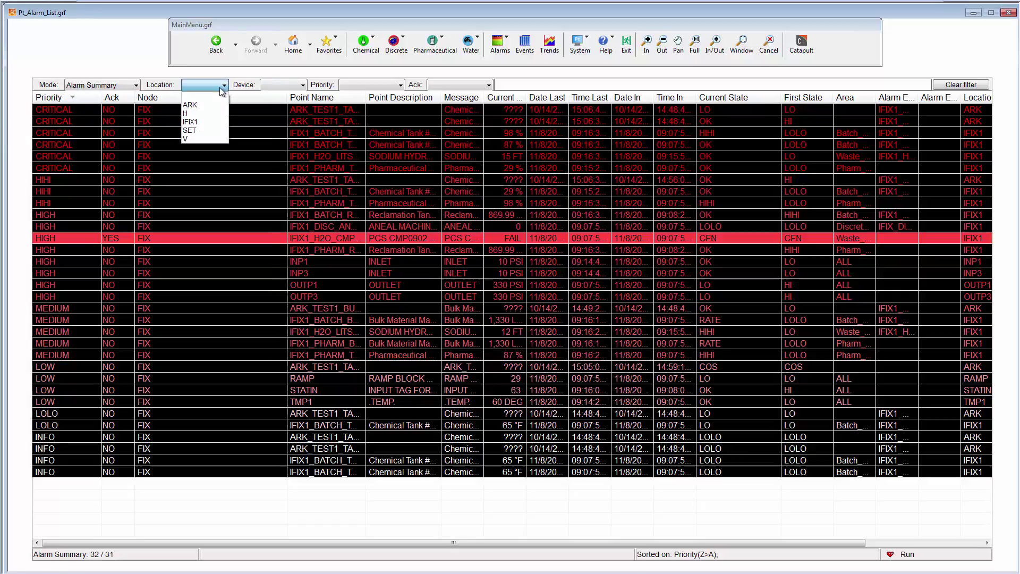
pyautogui.click(210, 122)
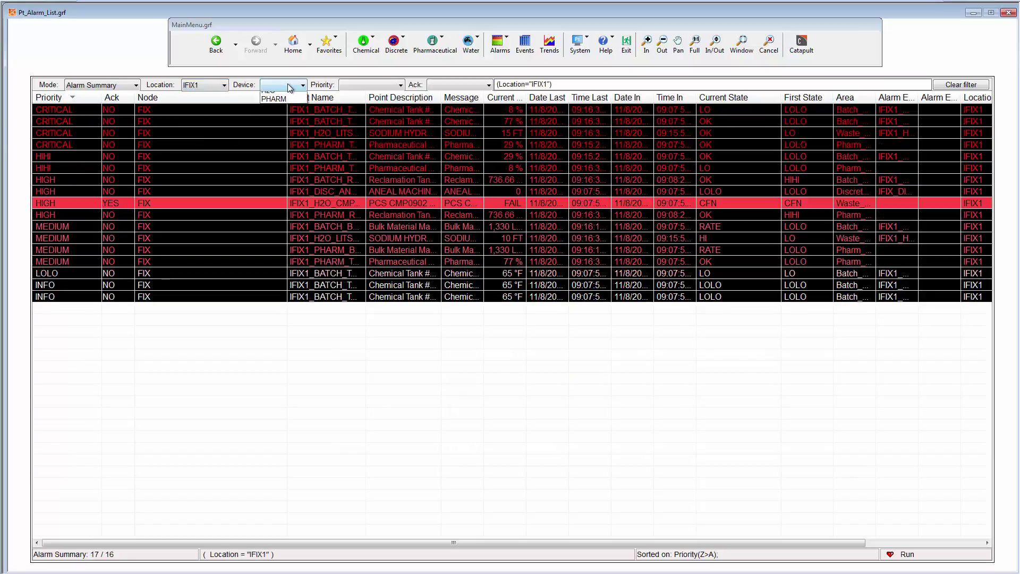
pyautogui.click(287, 86)
pyautogui.click(280, 123)
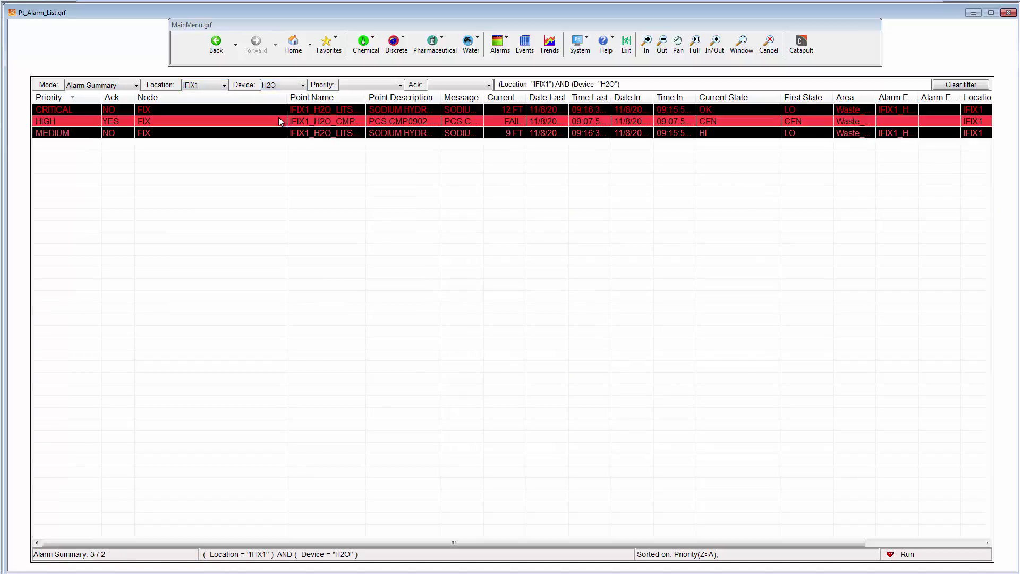
pyautogui.click(961, 84)
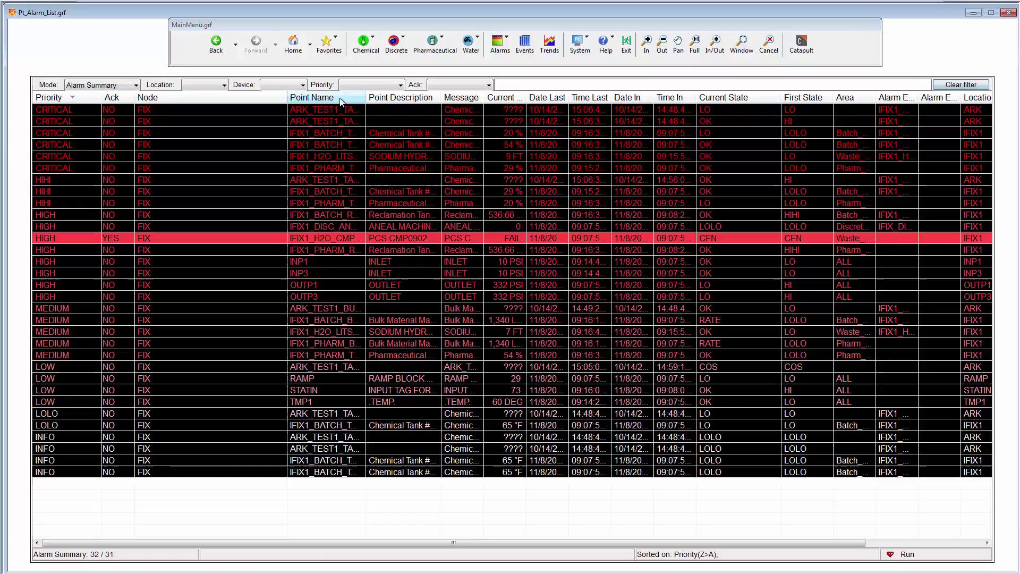
pyautogui.click(482, 87)
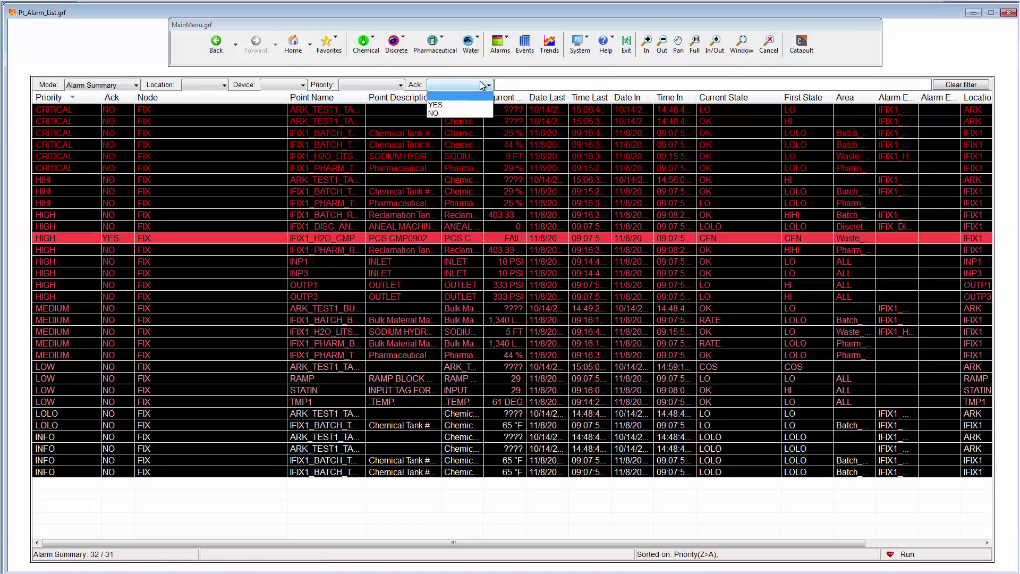
pyautogui.click(454, 105)
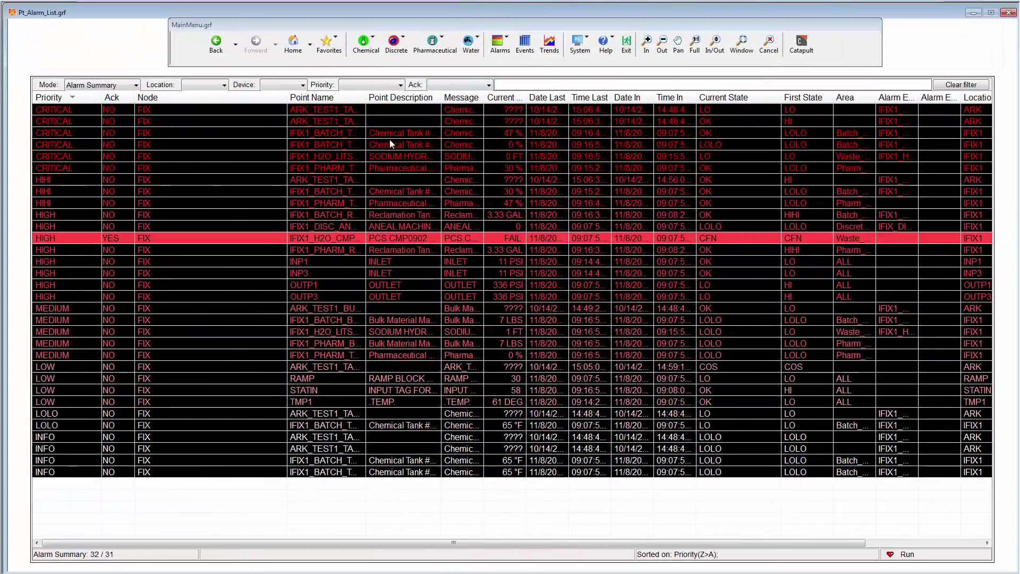
# Open the alarm Filter dialog from a row and close it with OK, adding no conditions.
pyautogui.rightClick(390, 144)
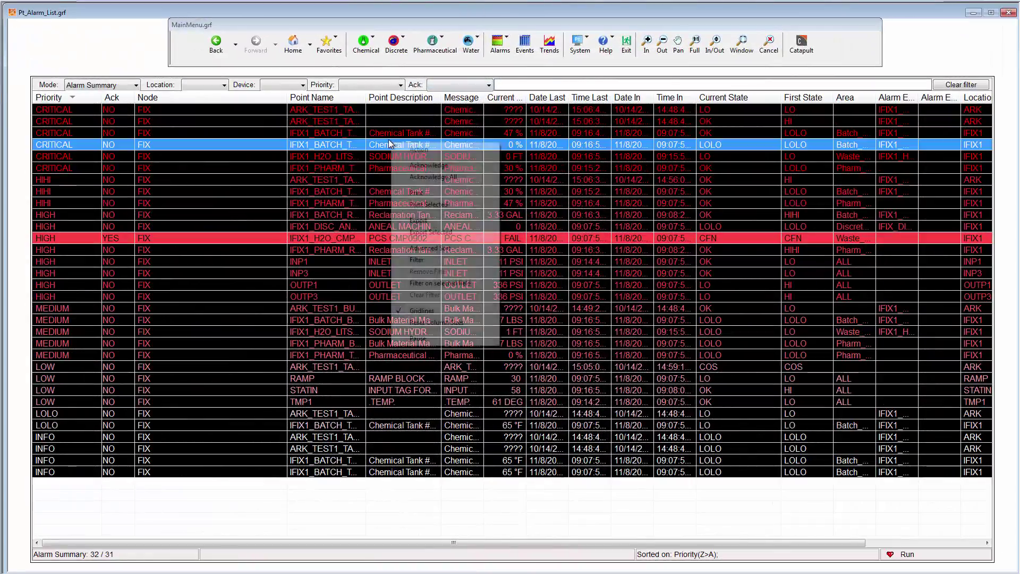
pyautogui.click(426, 260)
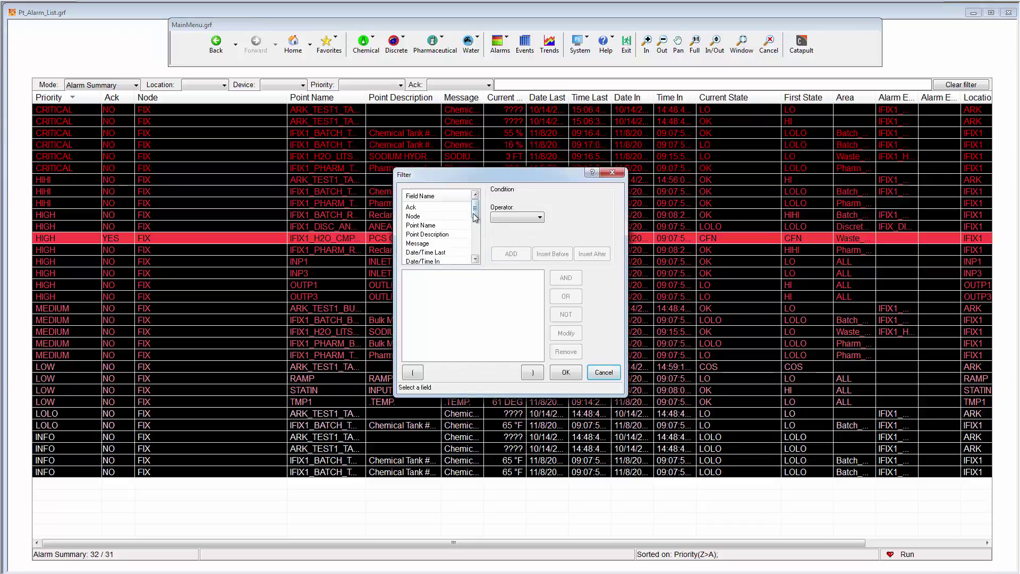
pyautogui.moveTo(473, 213); pyautogui.dragTo(476, 247)
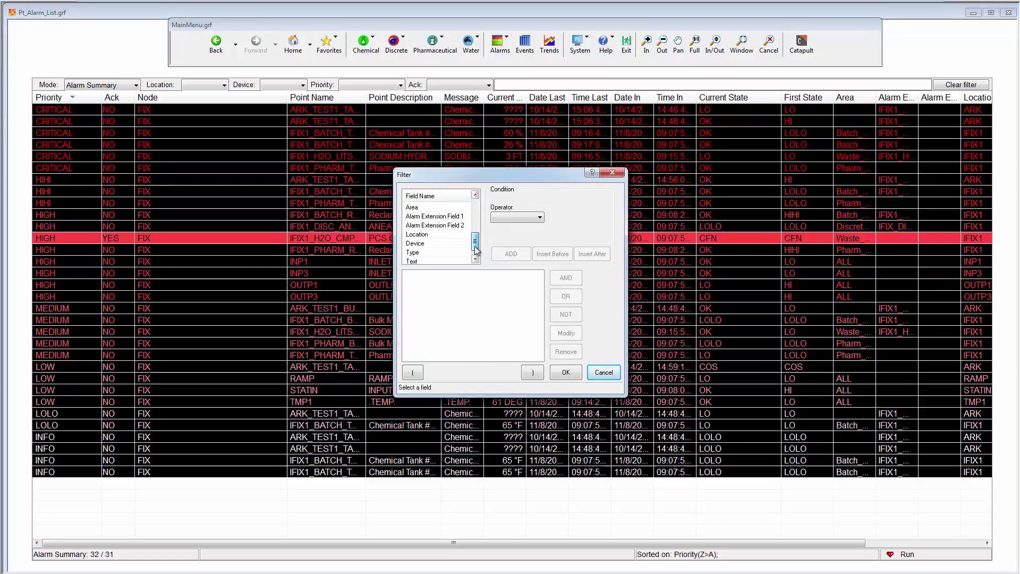
pyautogui.click(563, 373)
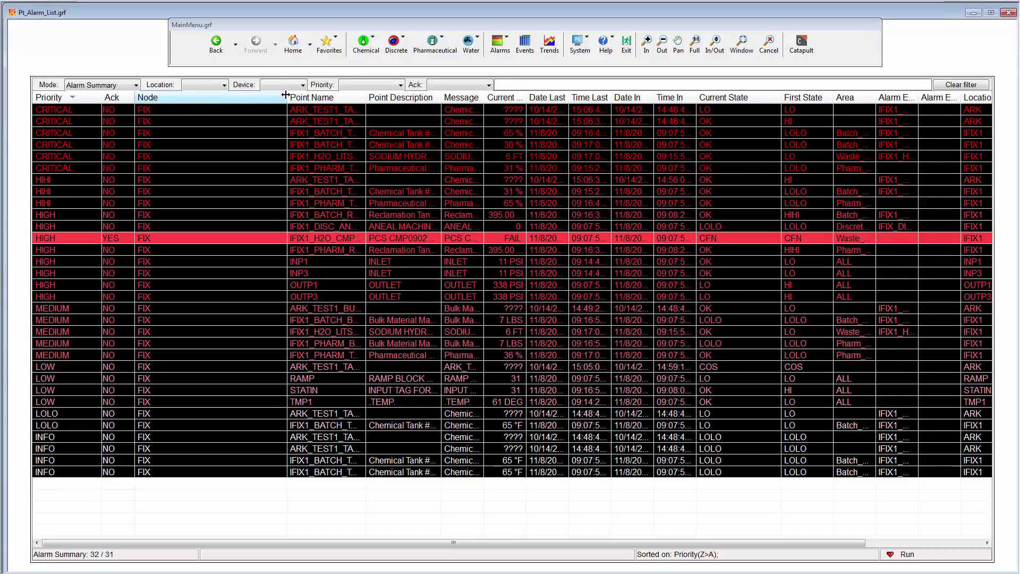
# Narrow Node, move Date In next to Ack, and autofit Date In for full dates.
pyautogui.moveTo(285, 95); pyautogui.dragTo(195, 96)
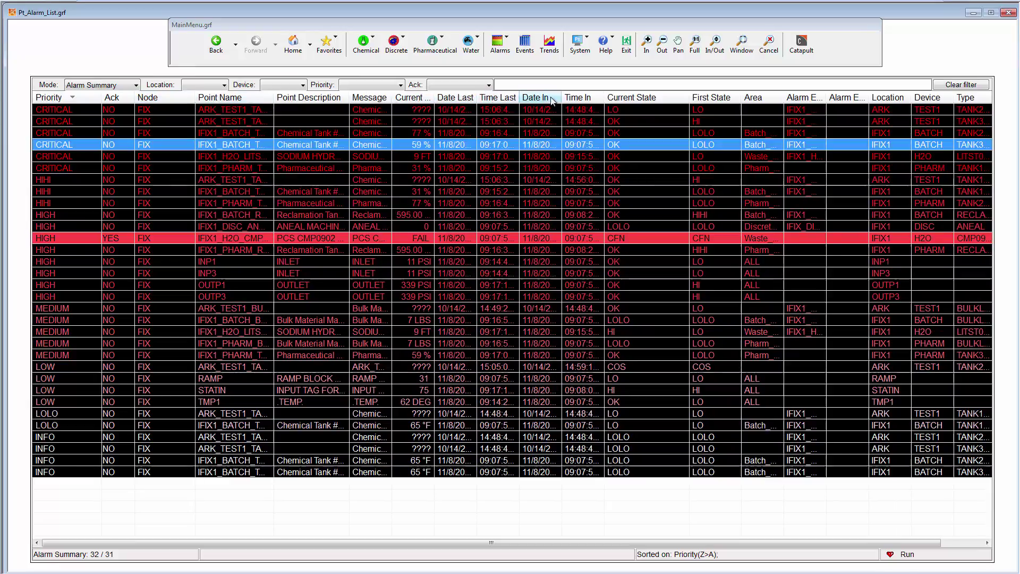
pyautogui.moveTo(547, 98); pyautogui.dragTo(144, 109)
pyautogui.doubleClick(176, 98)
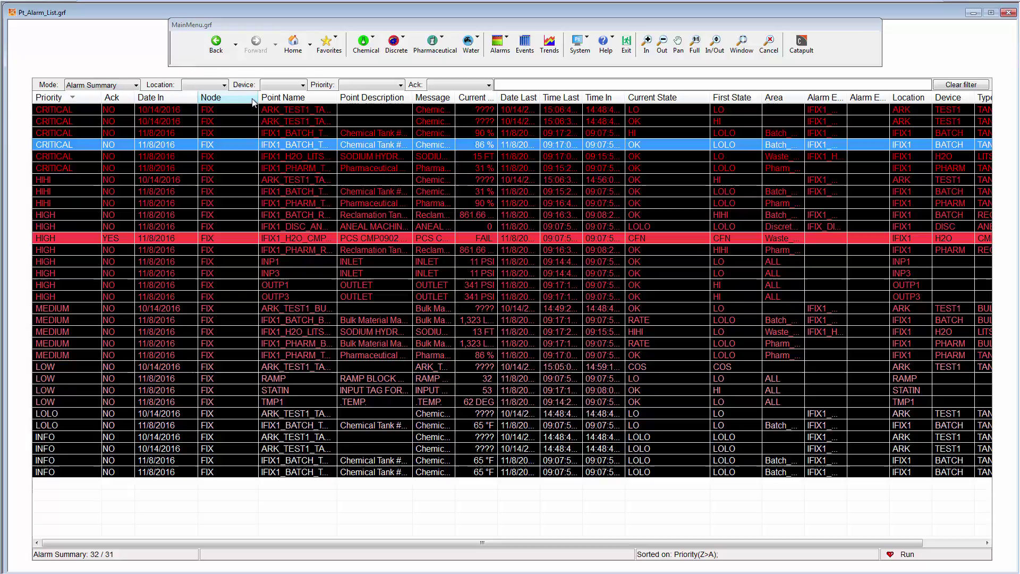
# Start printing the alarm list from a row's context menu, then cancel.
pyautogui.rightClick(350, 168)
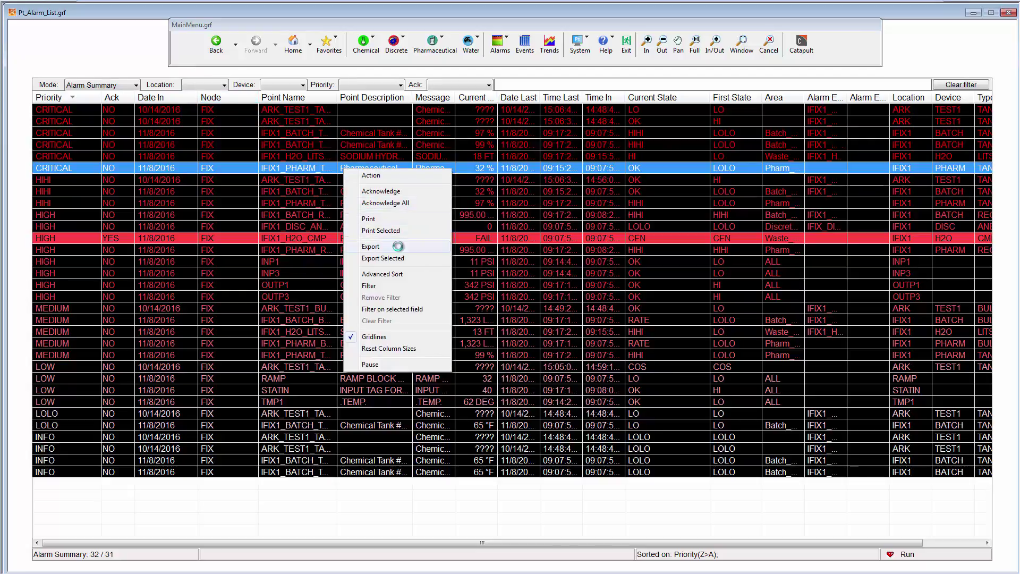
pyautogui.click(374, 221)
pyautogui.click(599, 355)
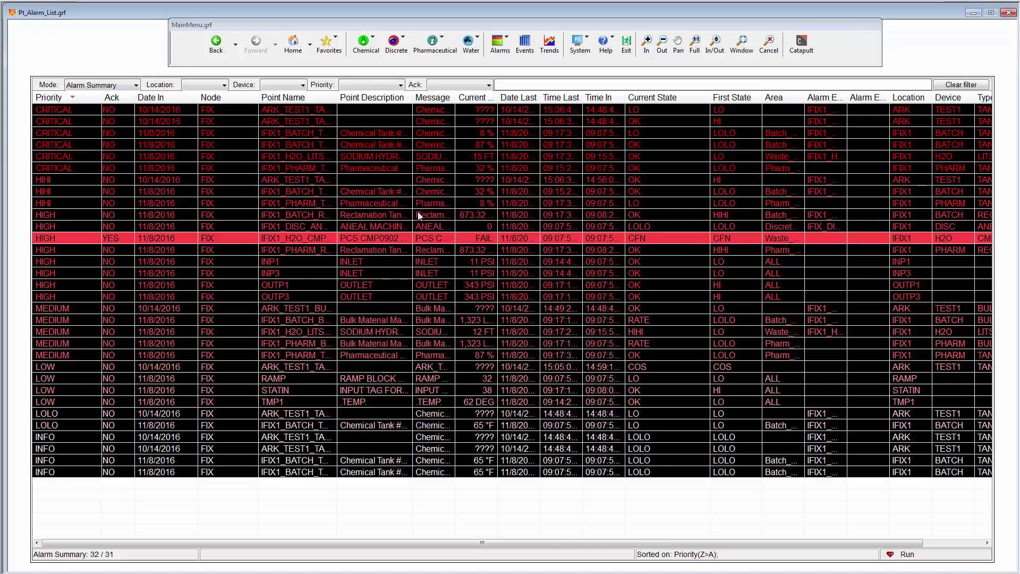
# Start a CSV export of the alarm list, then cancel the Save As dialog.
pyautogui.rightClick(379, 179)
pyautogui.click(425, 256)
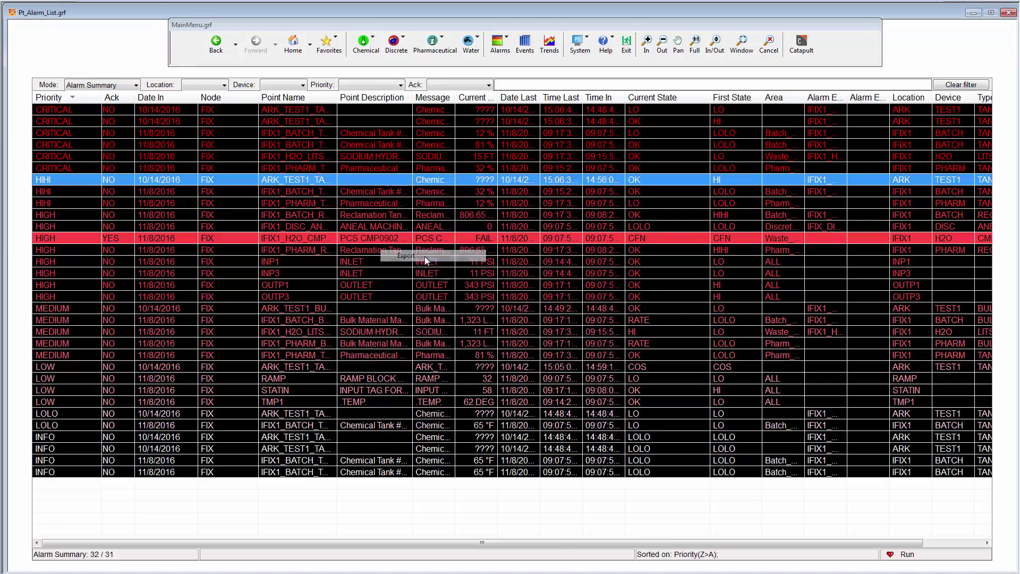
pyautogui.click(659, 369)
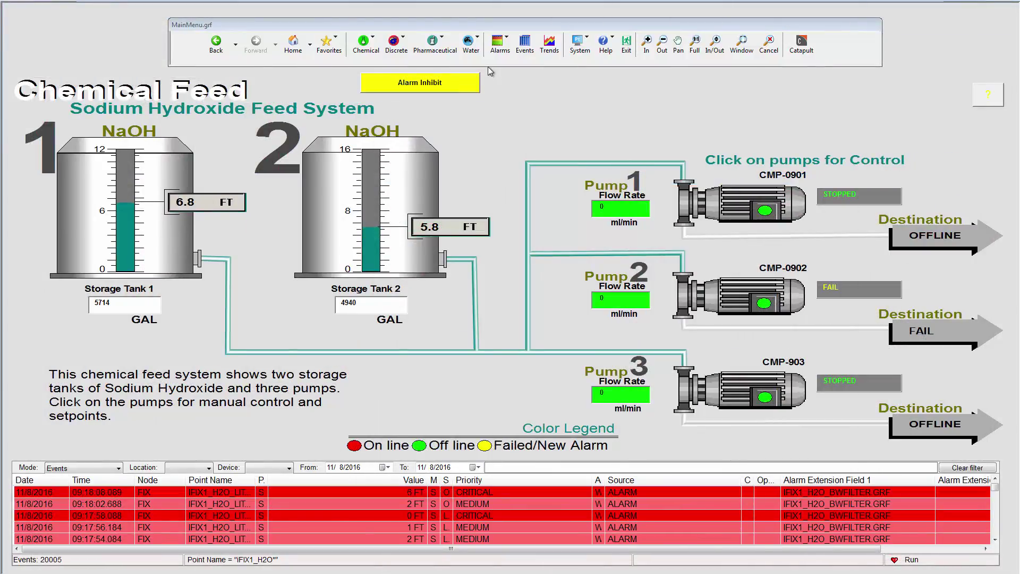
# Dismiss the tank 2 context menu, select Tank 1 level, and turn on the alarm horn.
pyautogui.rightClick(269, 273)
pyautogui.click(218, 226)
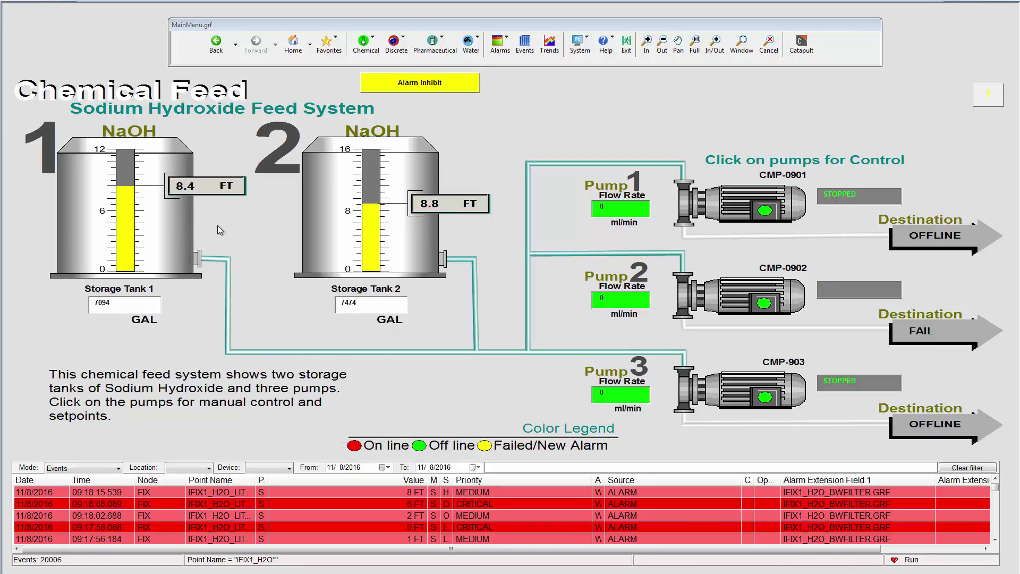
pyautogui.click(119, 229)
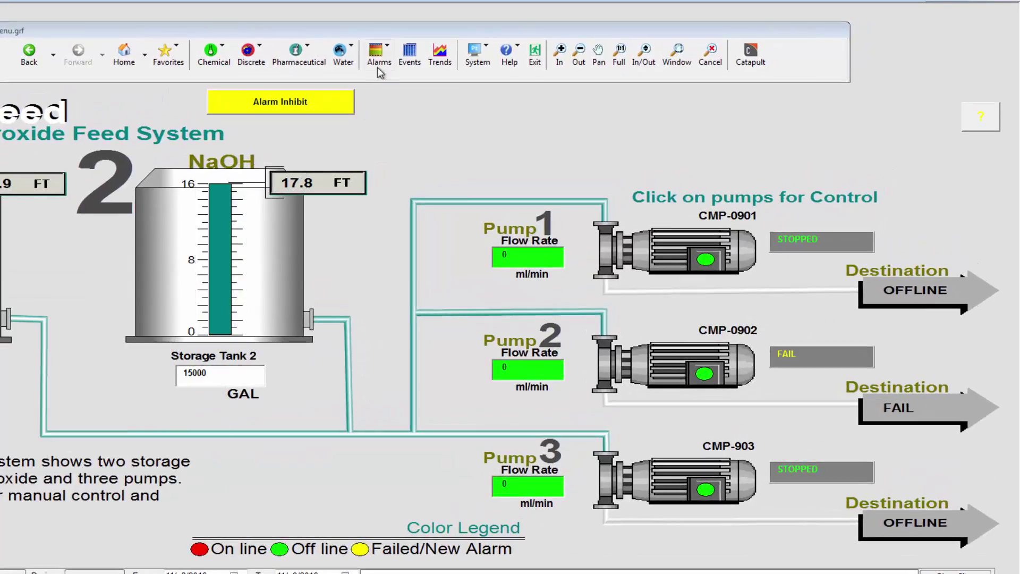
pyautogui.click(378, 53)
pyautogui.click(407, 137)
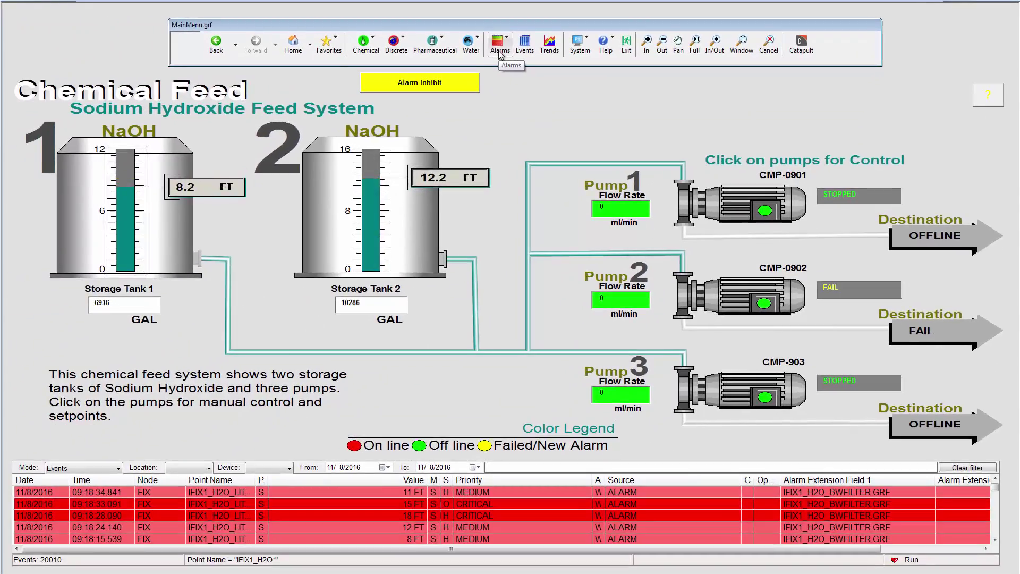
# Show Tank 1 level's Alarm tab with limits 12, 8, 2 and 1, alarming off.
pyautogui.click(500, 52)
pyautogui.click(517, 120)
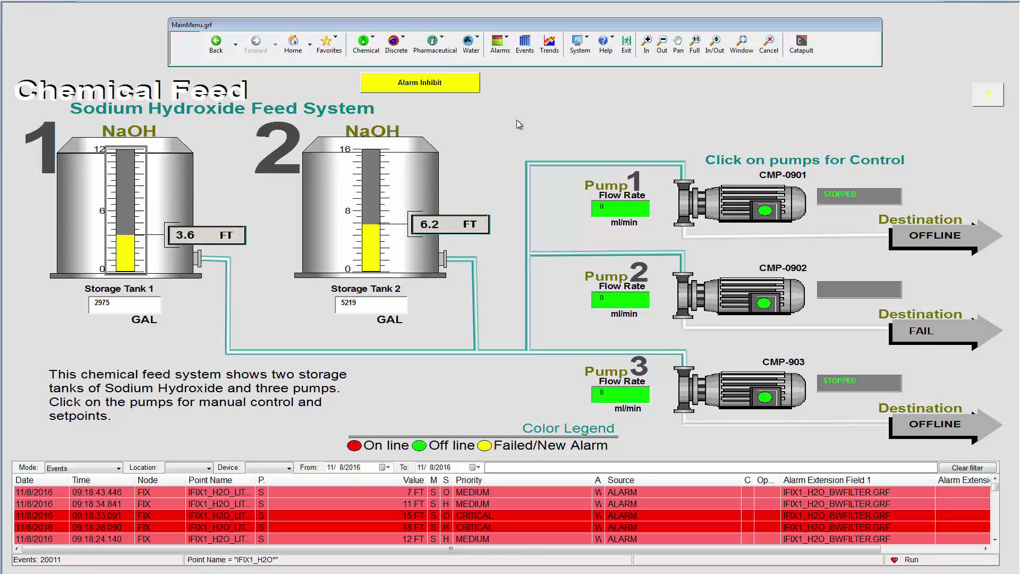
pyautogui.click(132, 261)
pyautogui.click(340, 311)
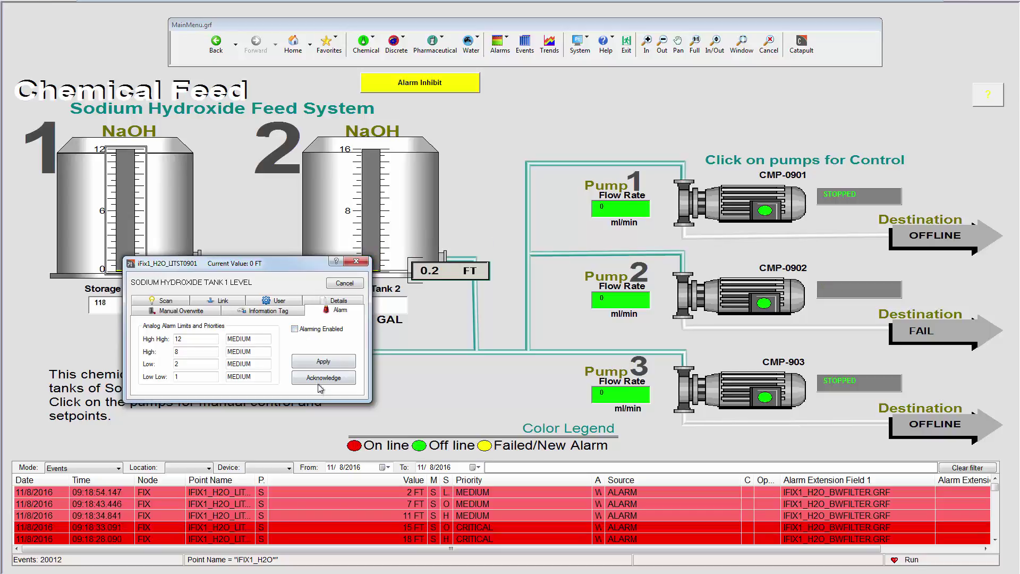
# Re-enable alarming for Tank 1 level and bring up its alarm limits.
pyautogui.click(295, 329)
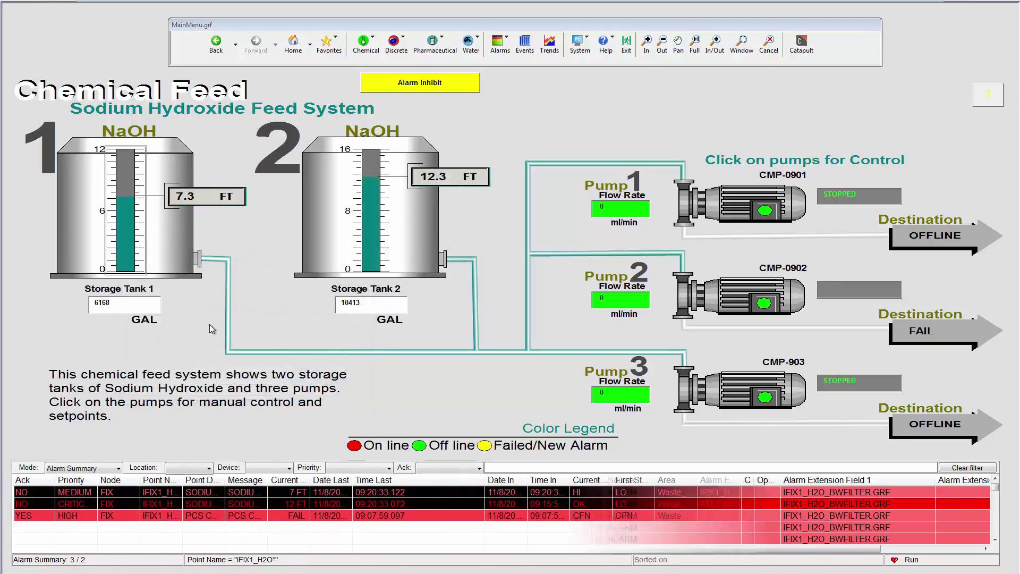
pyautogui.click(127, 245)
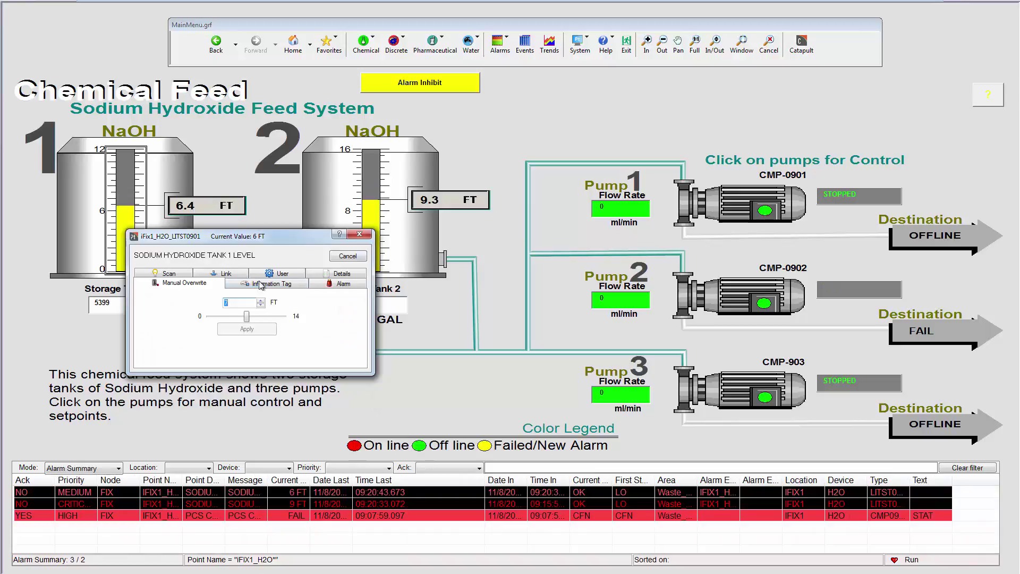
pyautogui.click(343, 284)
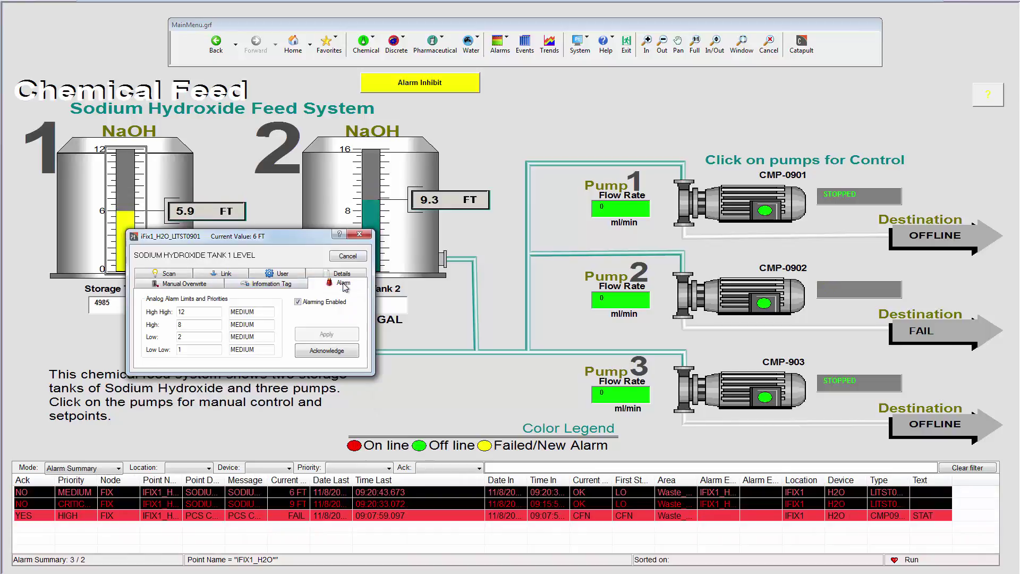
# Raise the High limit from 8 to 10, giving the reason 'Raised for testing, to stop alarm'.
pyautogui.doubleClick(181, 324)
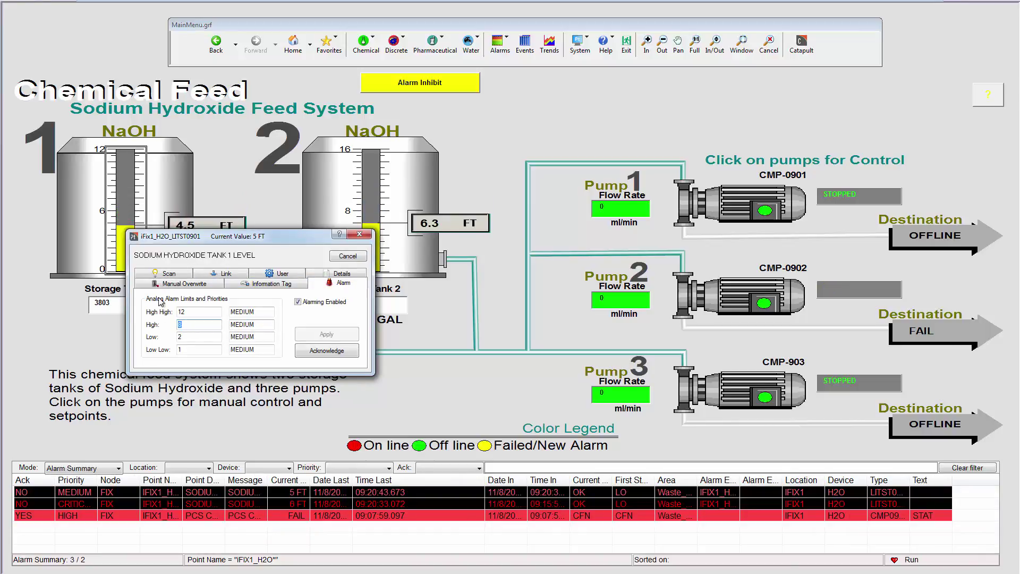
pyautogui.write('10')
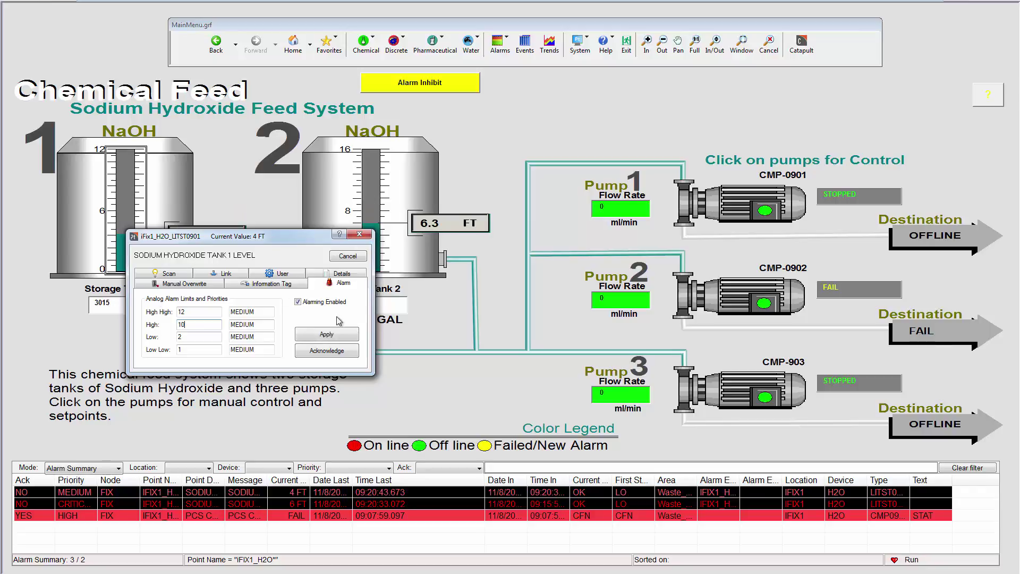
pyautogui.click(330, 334)
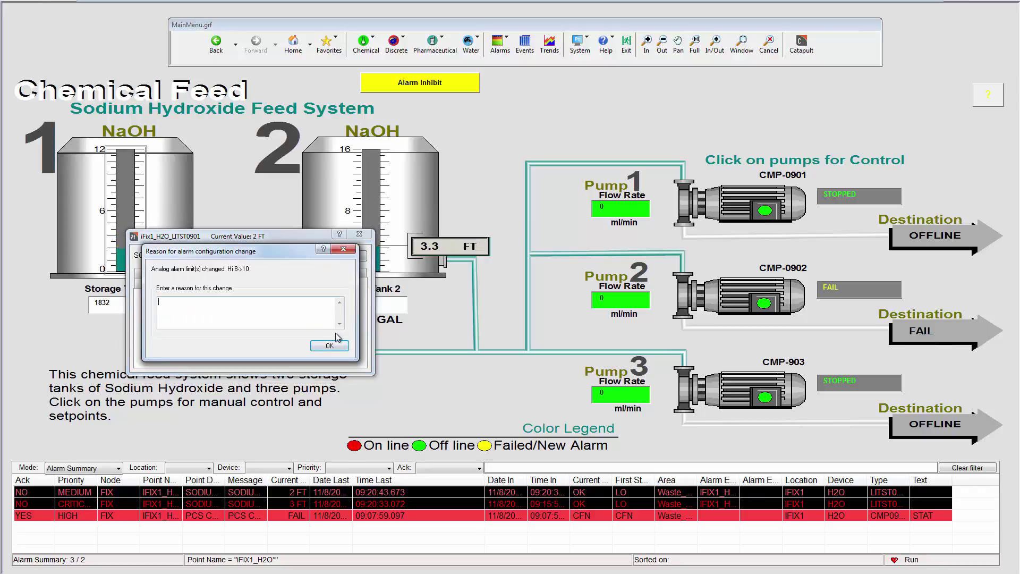
pyautogui.write('Rai')
pyautogui.write('sed ')
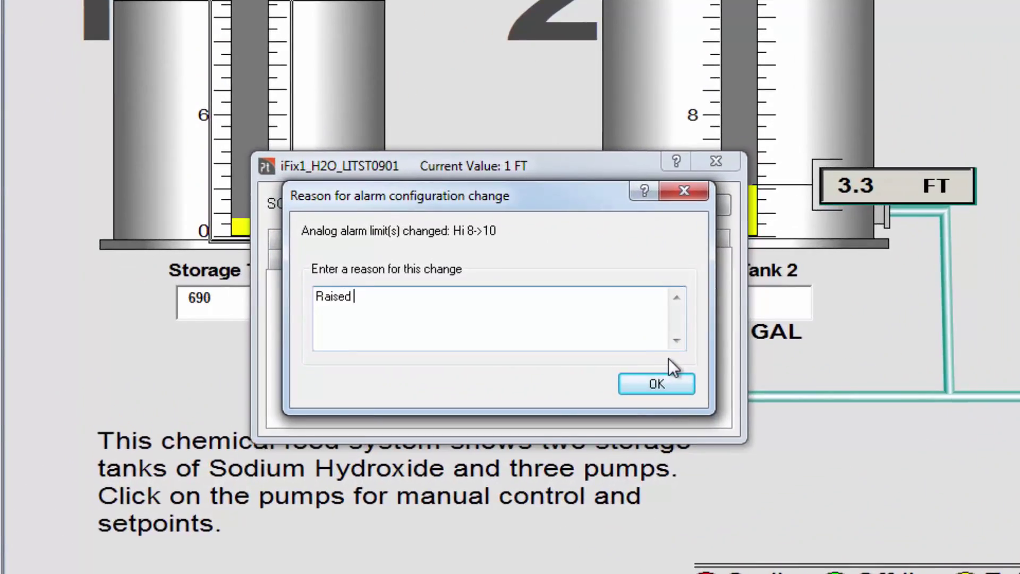
pyautogui.write('for testing')
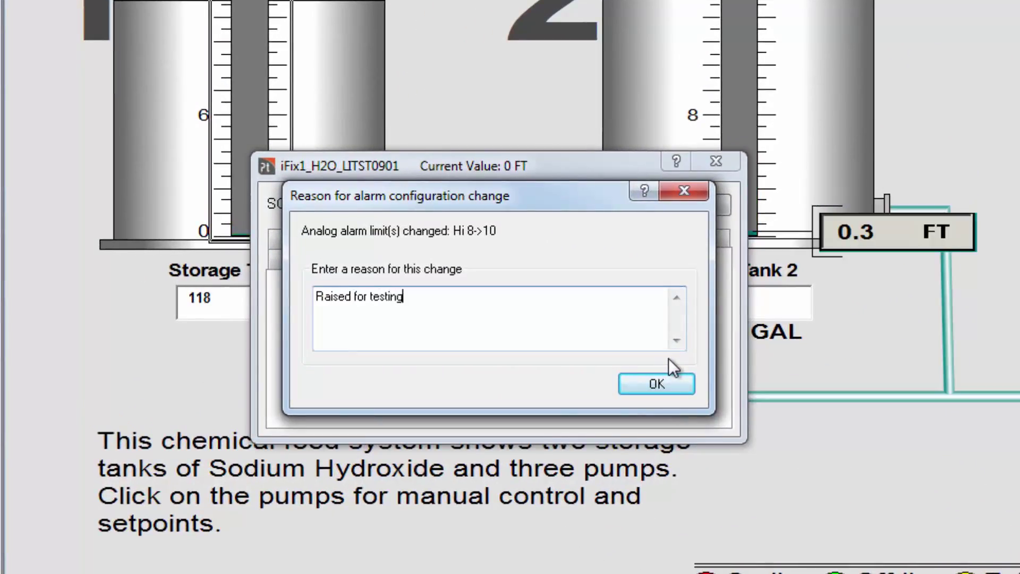
pyautogui.write(', to stop ')
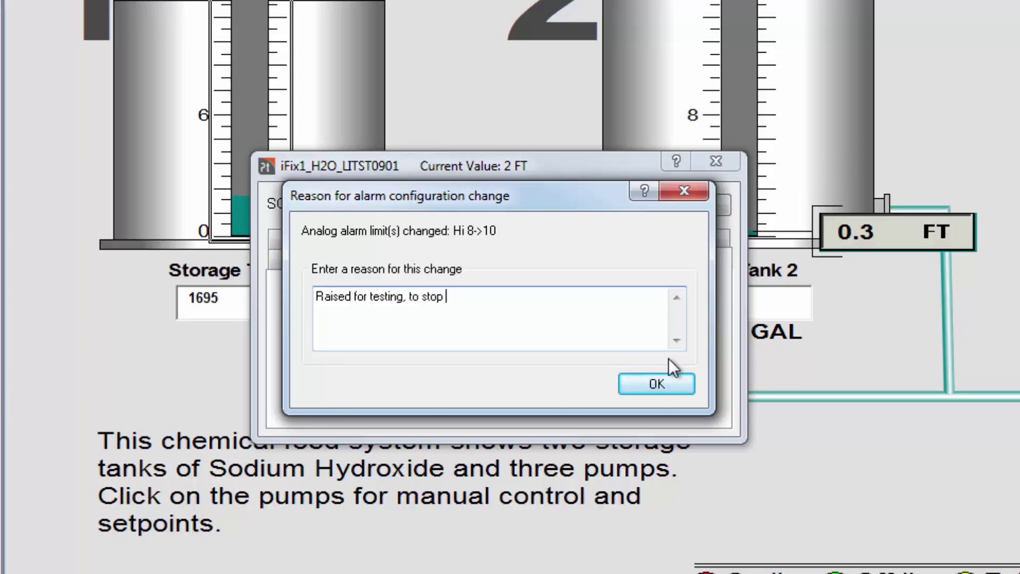
pyautogui.write('alarm')
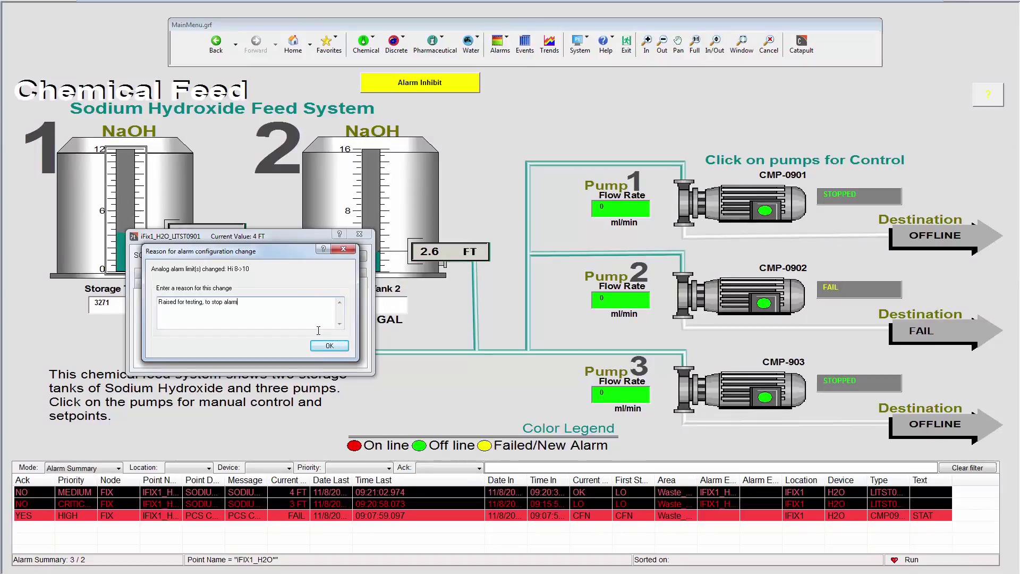
pyautogui.press('BackSpace')
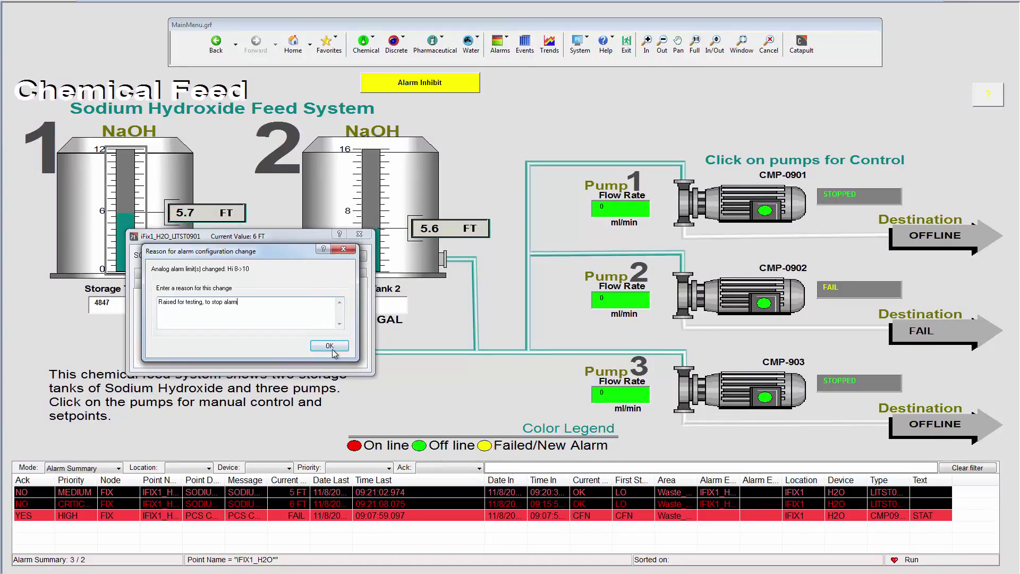
# Confirm the limit change, then disable Tank 1 level alarming with reason 'Disabled for testing (1A)'.
pyautogui.click(328, 348)
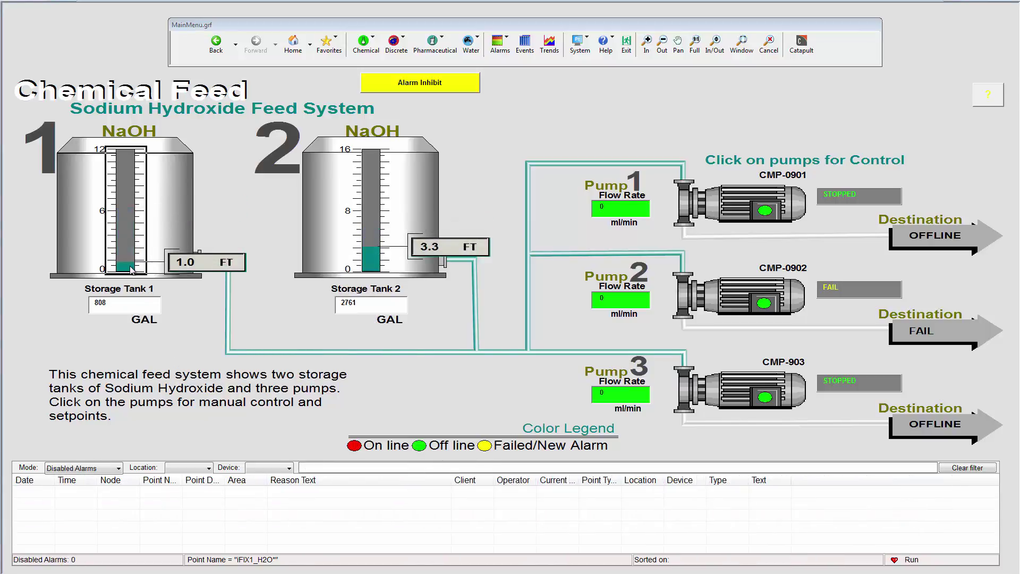
pyautogui.click(343, 317)
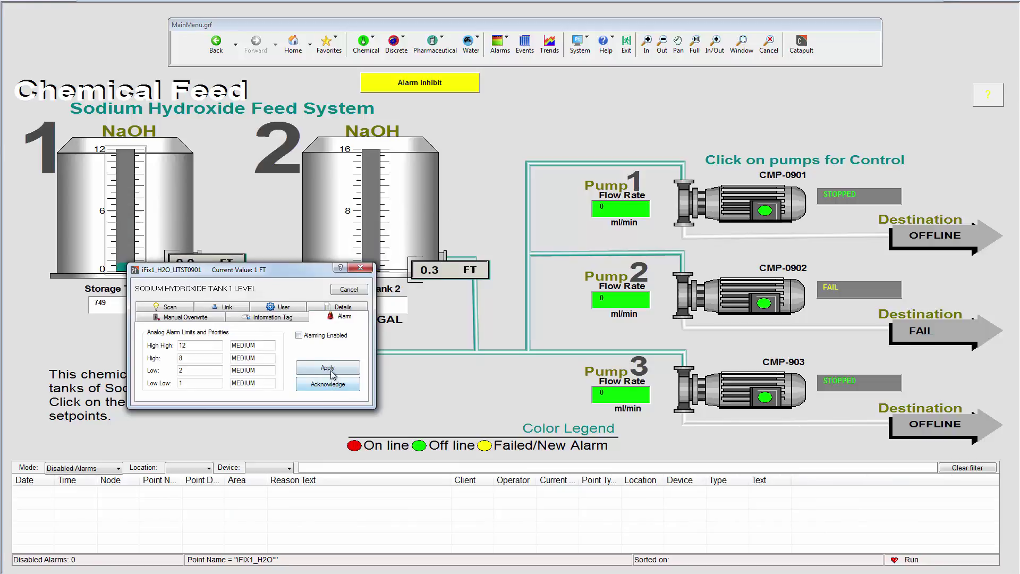
pyautogui.click(328, 368)
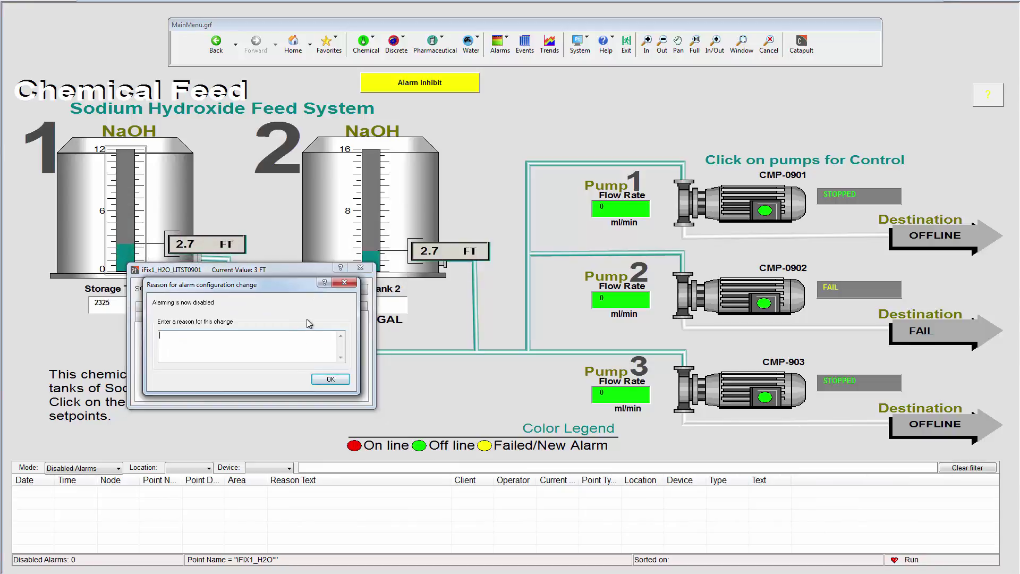
pyautogui.write('abled')
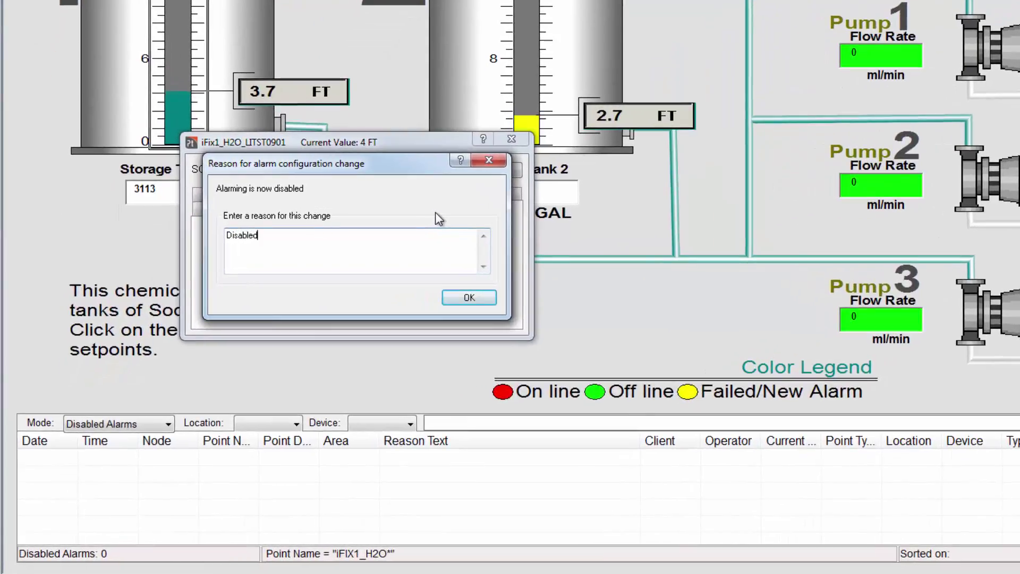
pyautogui.write(' for testing')
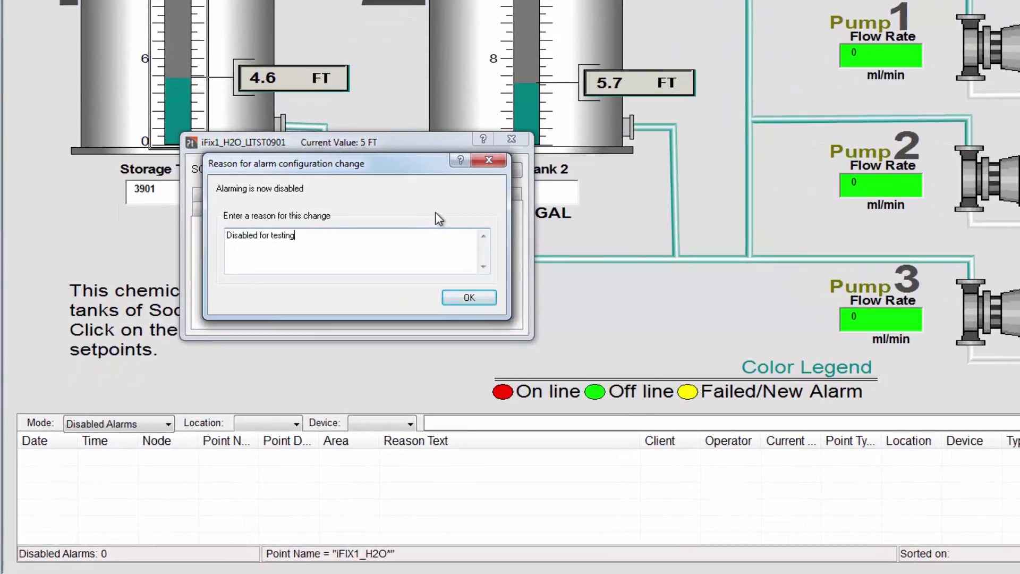
pyautogui.write(' (1')
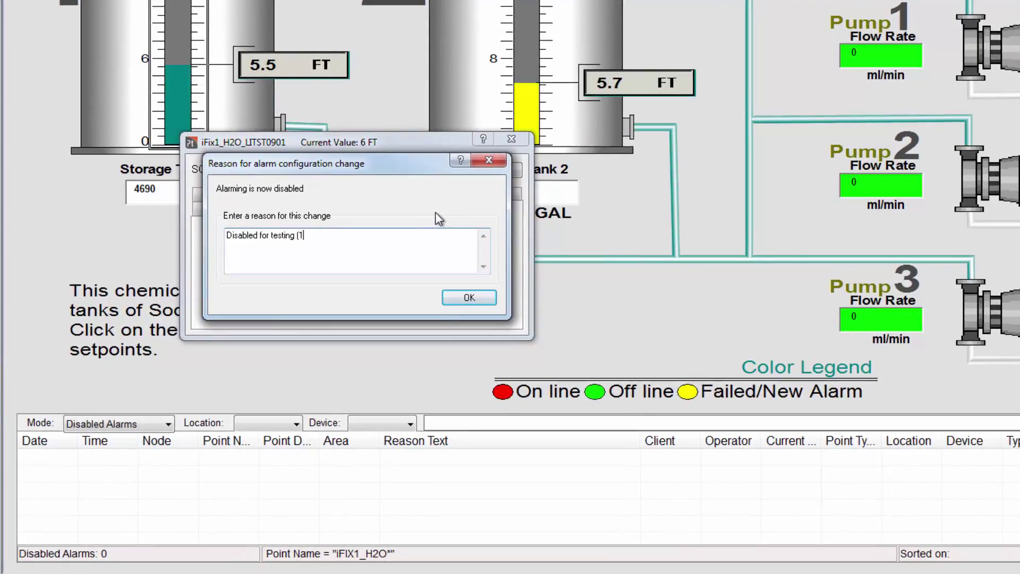
pyautogui.write('A)')
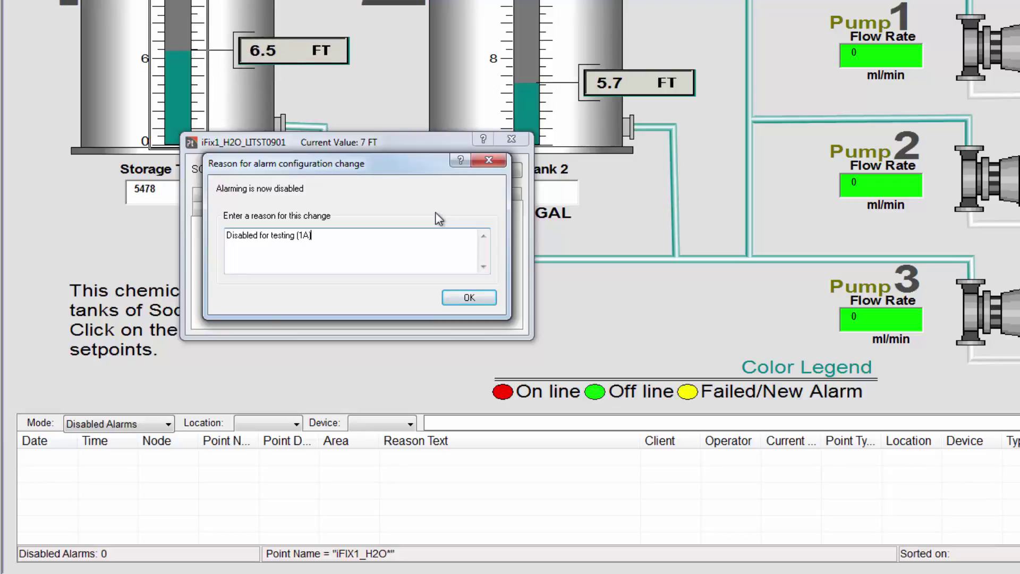
pyautogui.click(473, 297)
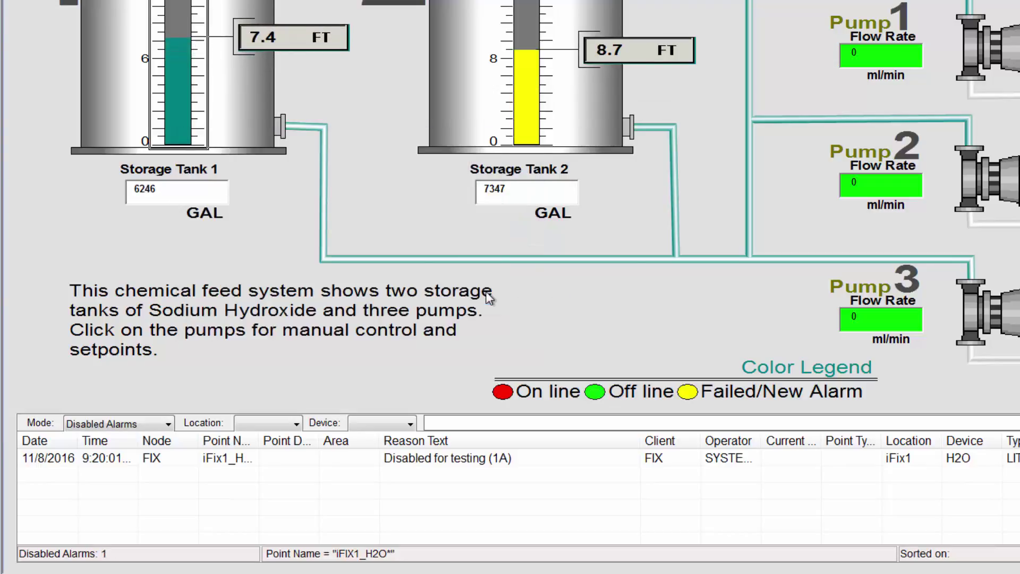
pyautogui.click(514, 460)
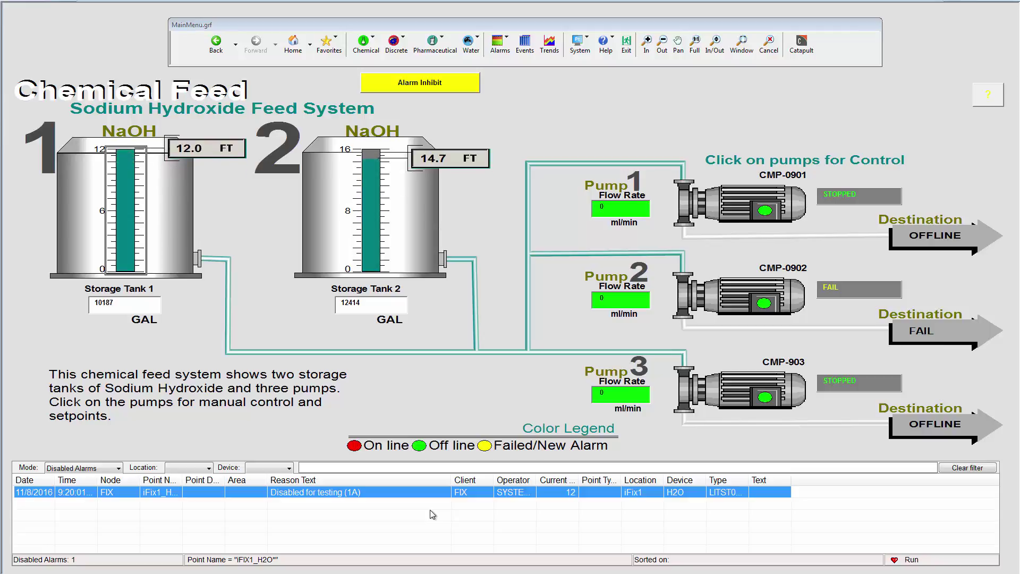
# Re-enable Tank 1 level alarming from its Disabled Alarms row and switch the panel to Alarm Summary.
pyautogui.doubleClick(312, 492)
pyautogui.click(387, 405)
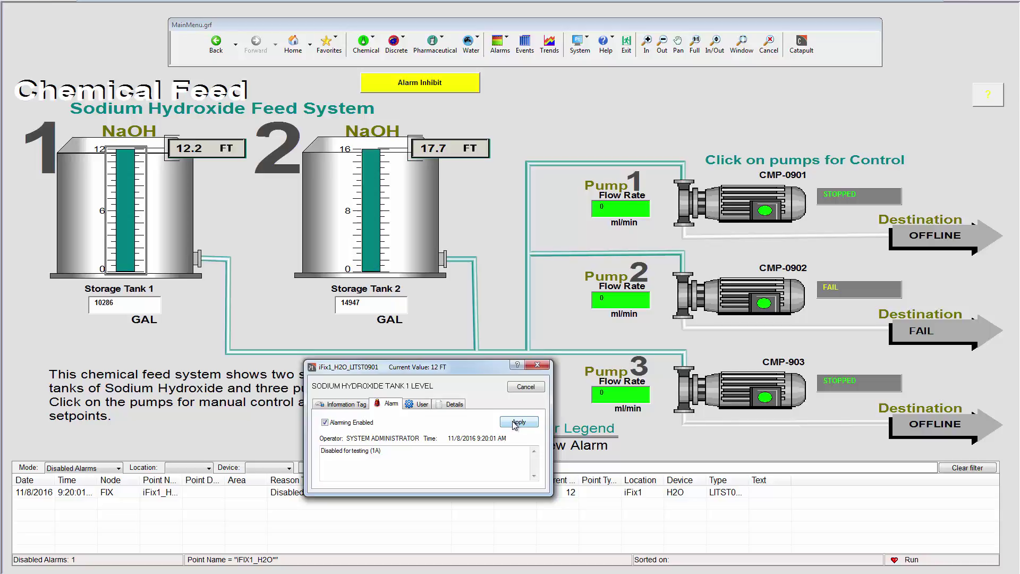
pyautogui.click(517, 423)
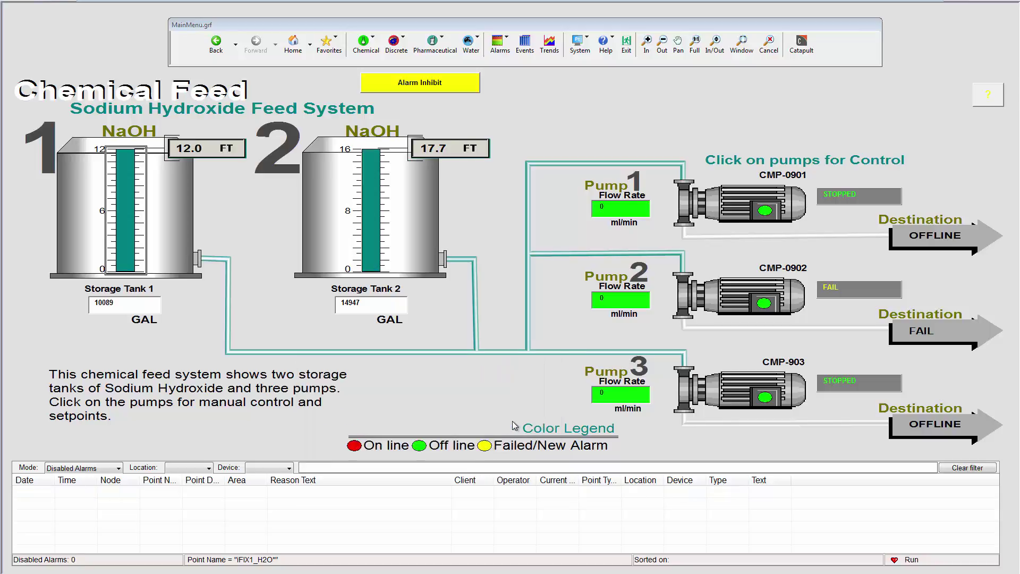
pyautogui.click(101, 468)
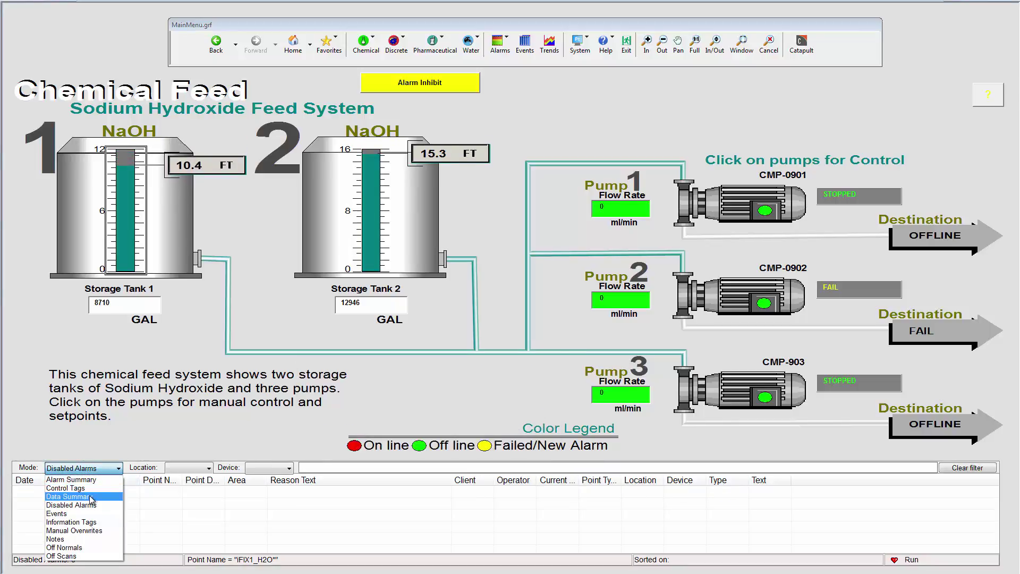
pyautogui.click(71, 479)
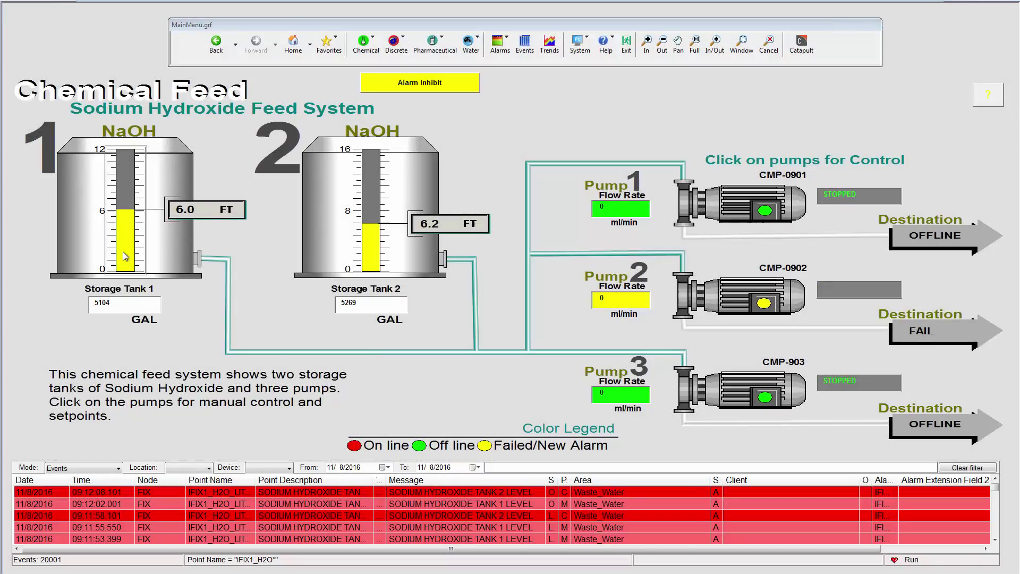
# Acknowledge the Tank 1 level alarm and select the new Alarm Acknowledged event.
pyautogui.click(126, 256)
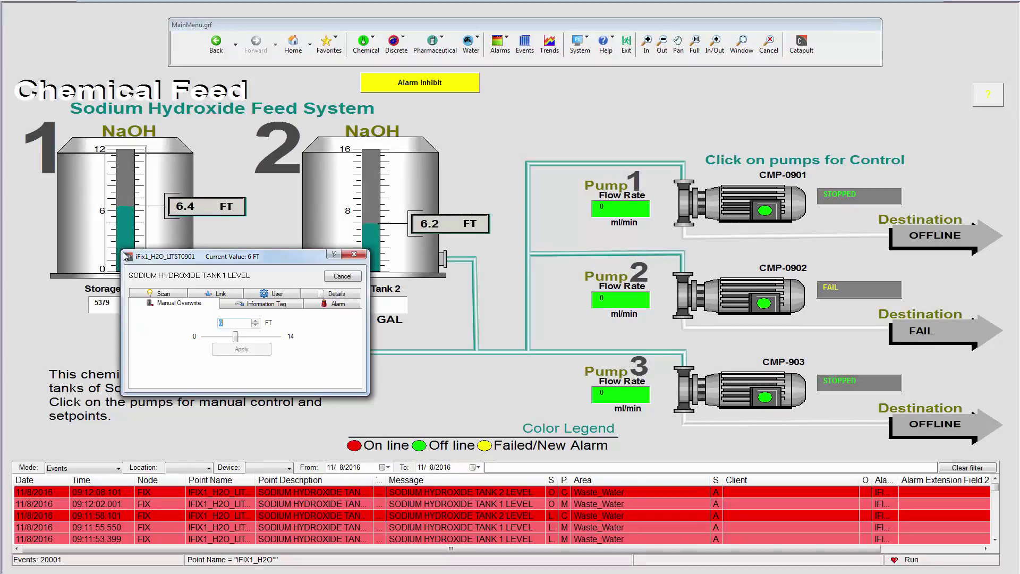
pyautogui.click(331, 307)
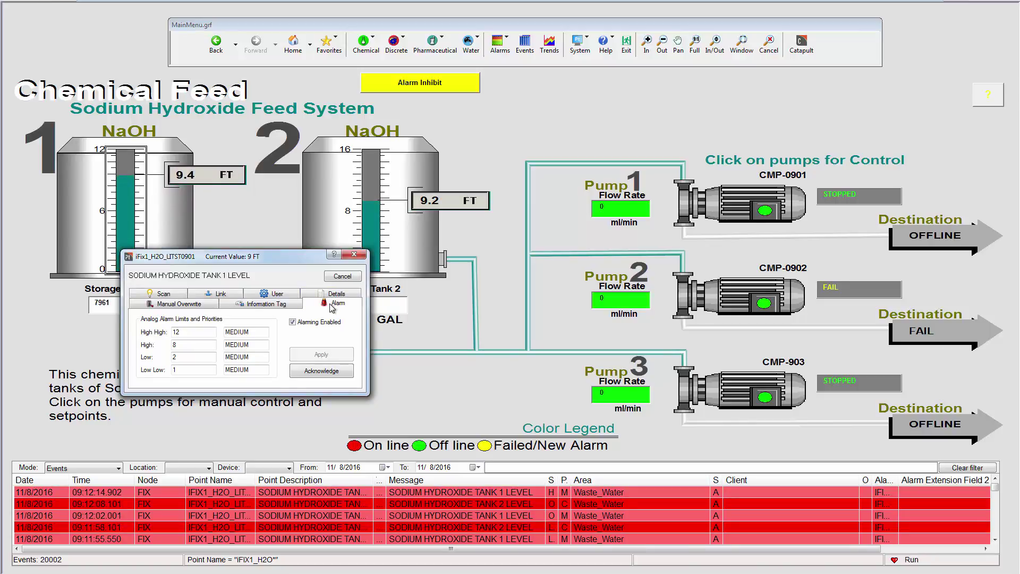
pyautogui.click(313, 372)
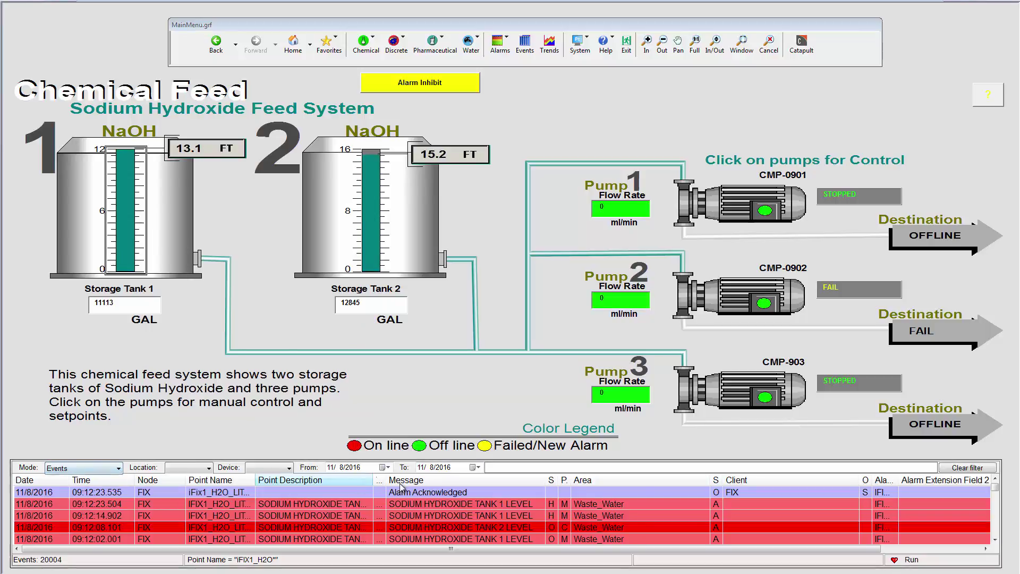
pyautogui.click(439, 493)
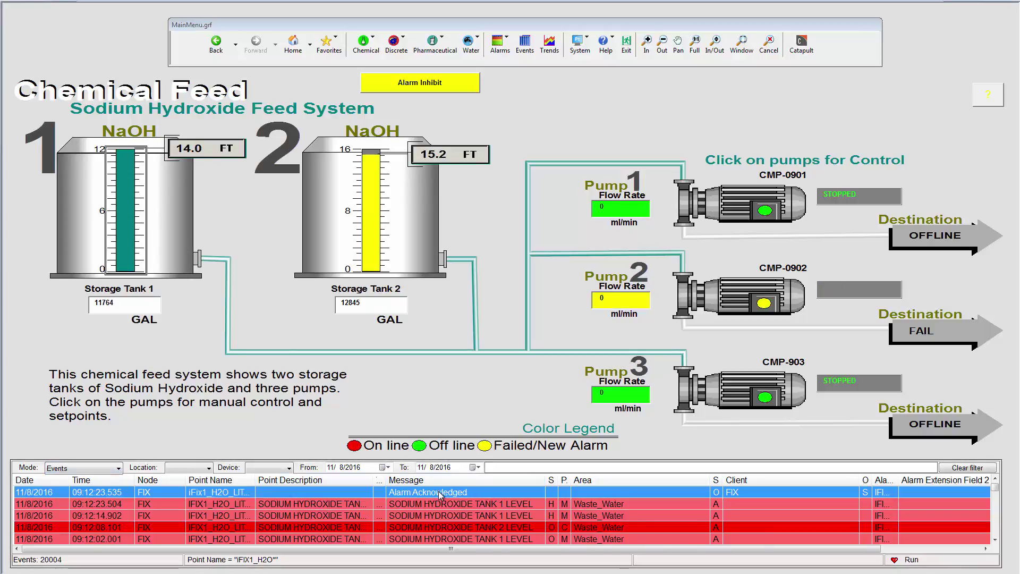